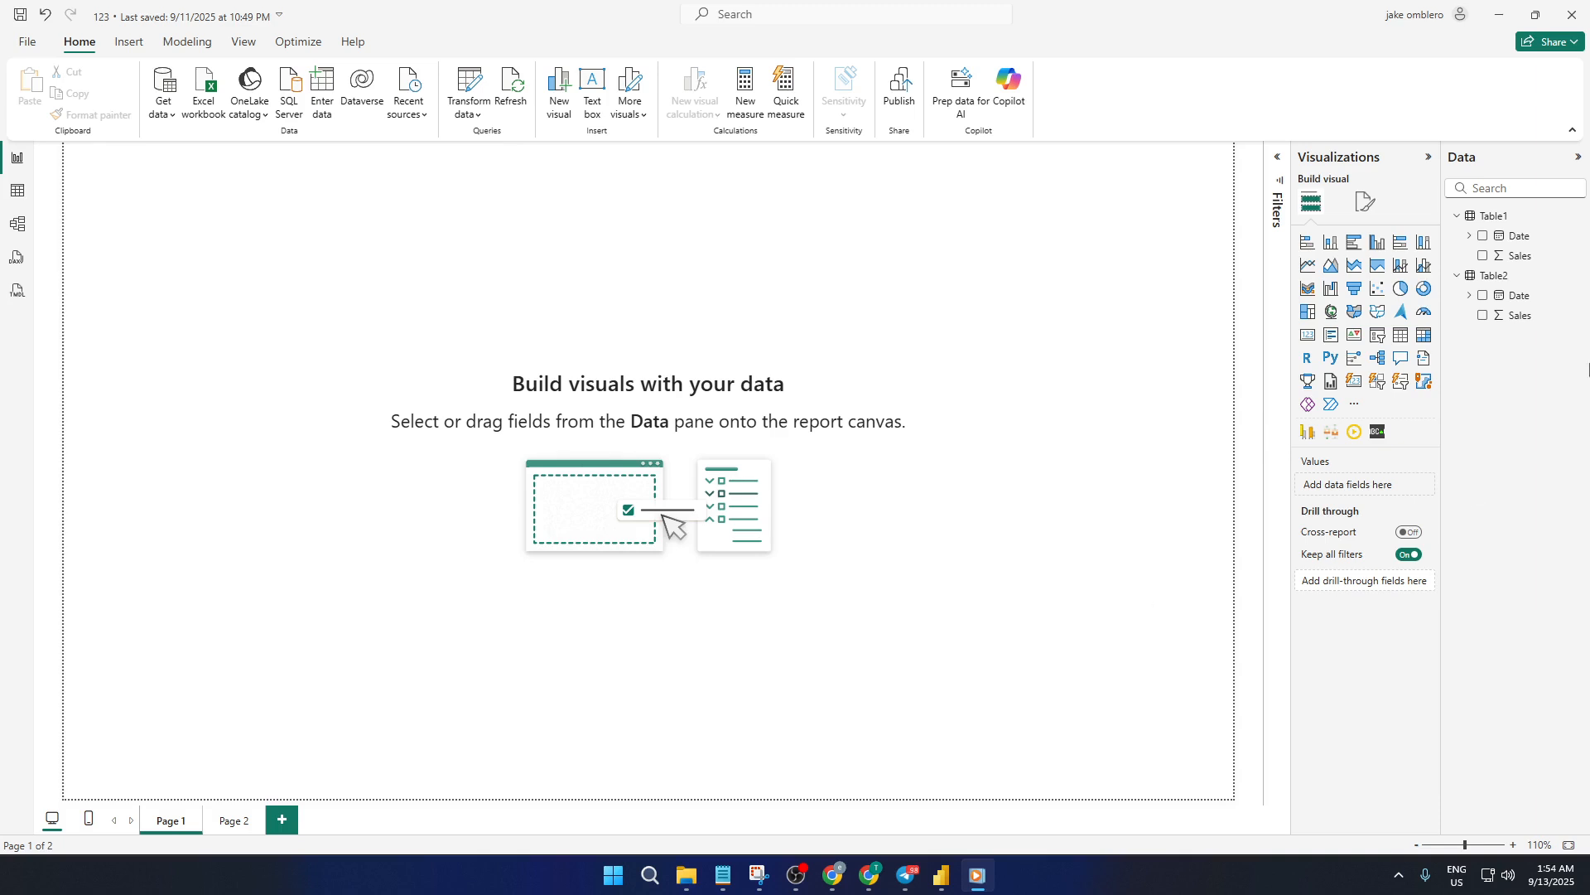
Examine the date and sales rows of Table1 and Table2, and return to the report page.
{"action": "left_click", "coordinate": [14, 202]}
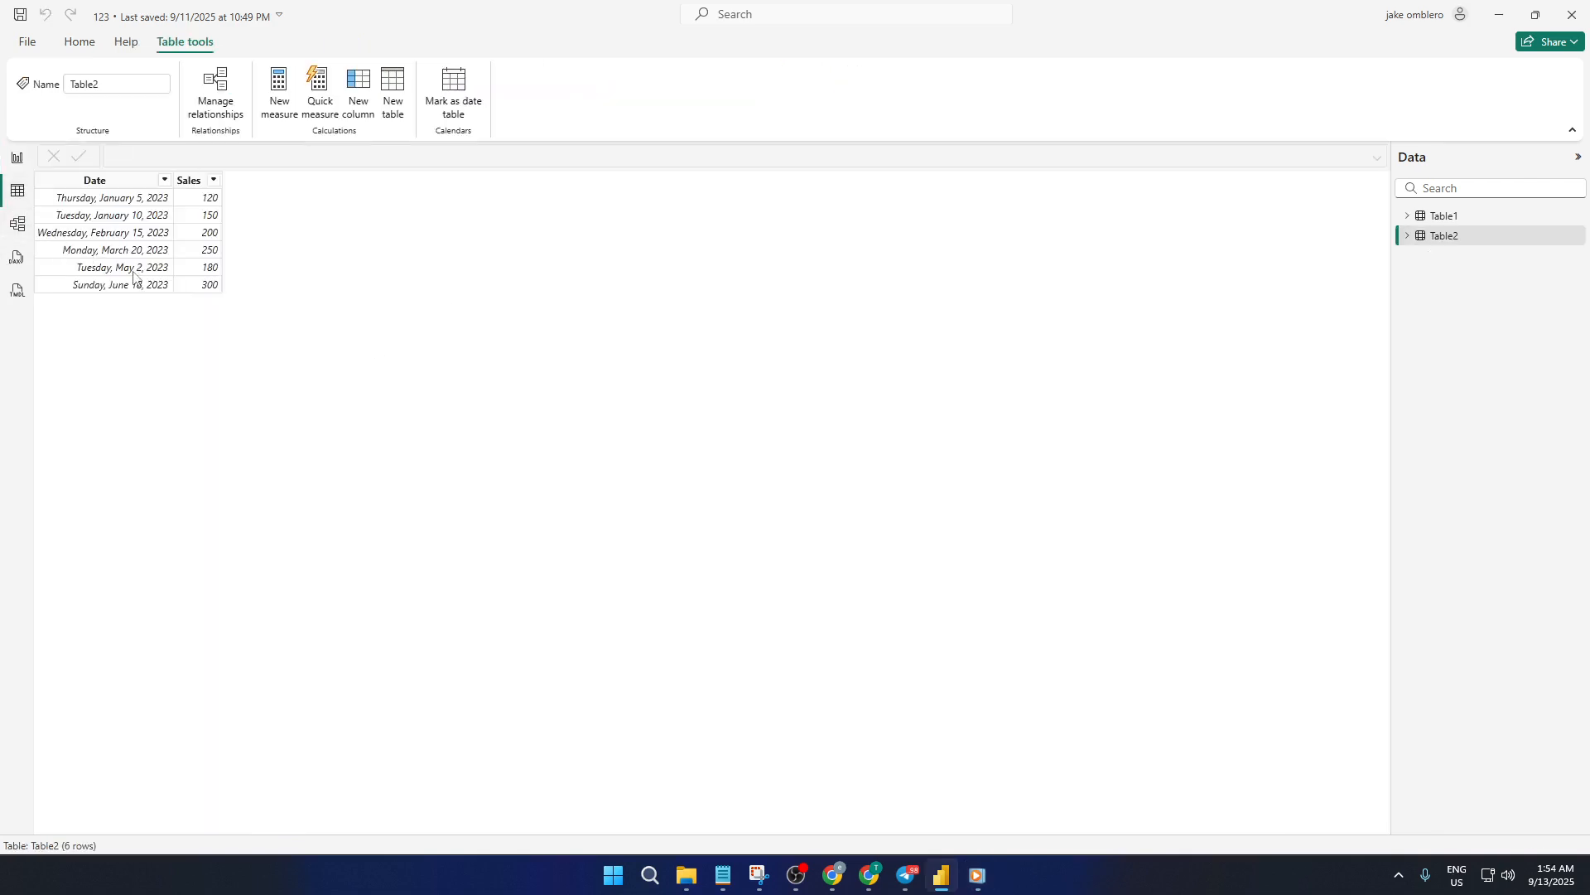
{"action": "left_click", "coordinate": [1488, 217]}
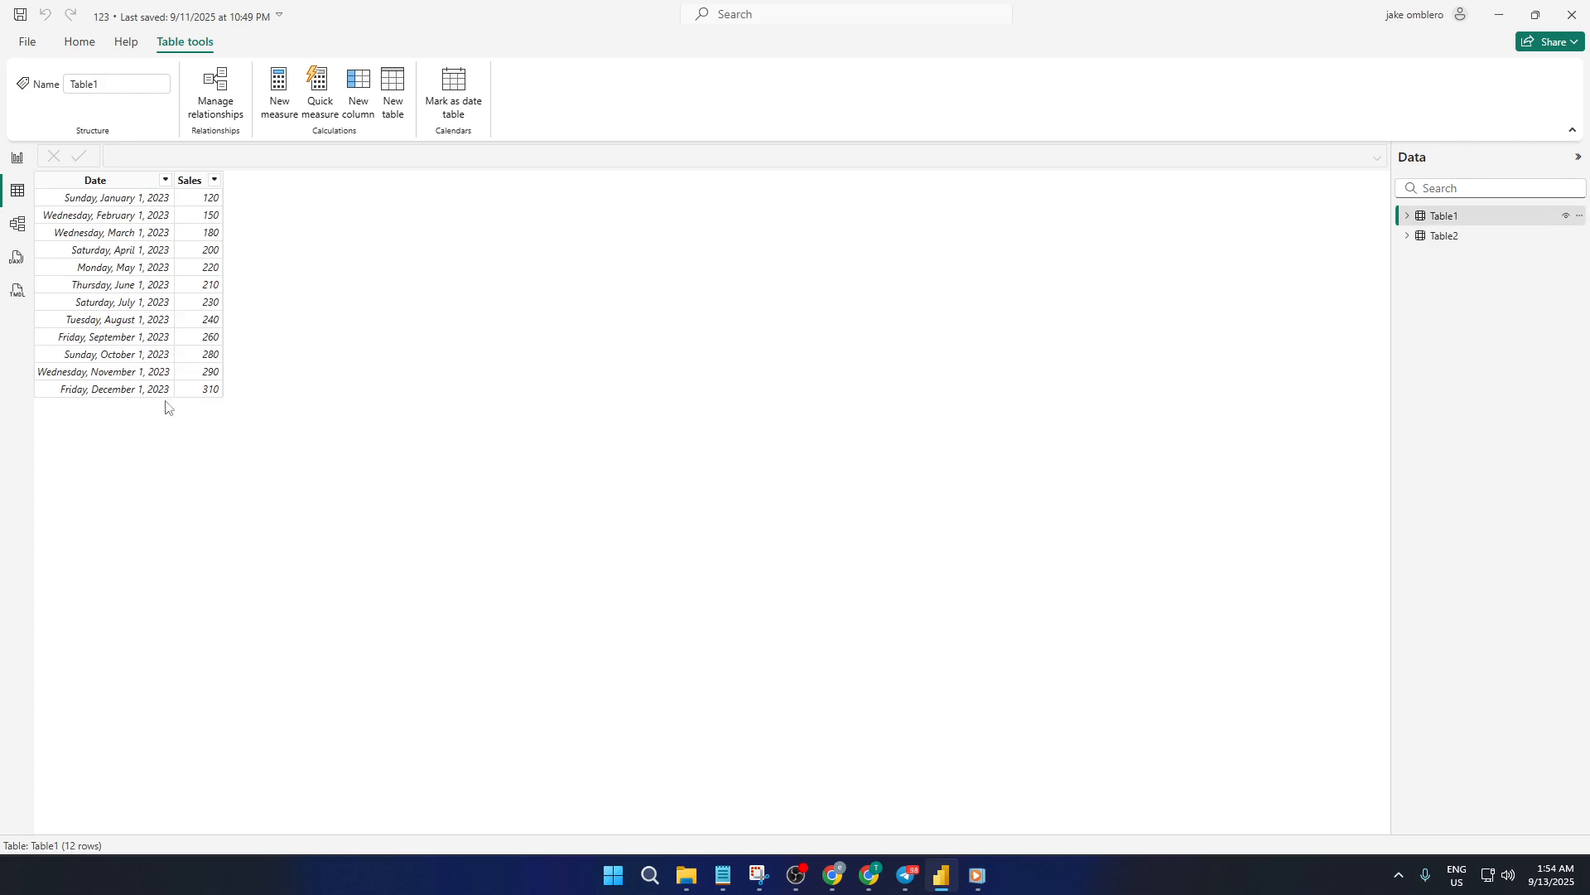
{"action": "left_click", "coordinate": [1451, 237]}
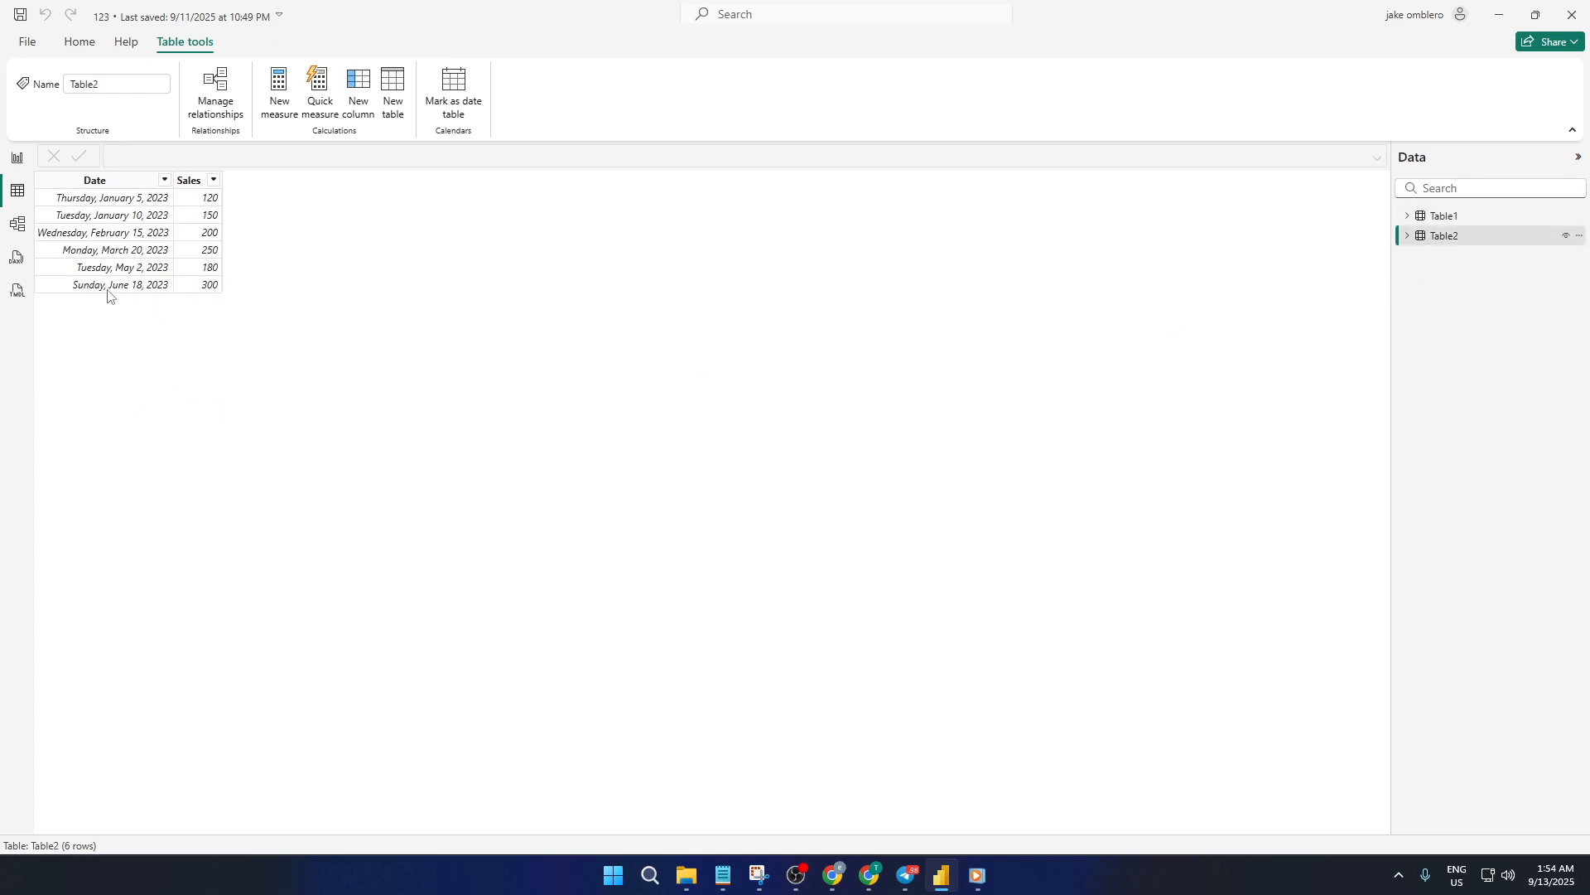
{"action": "left_click", "coordinate": [17, 157]}
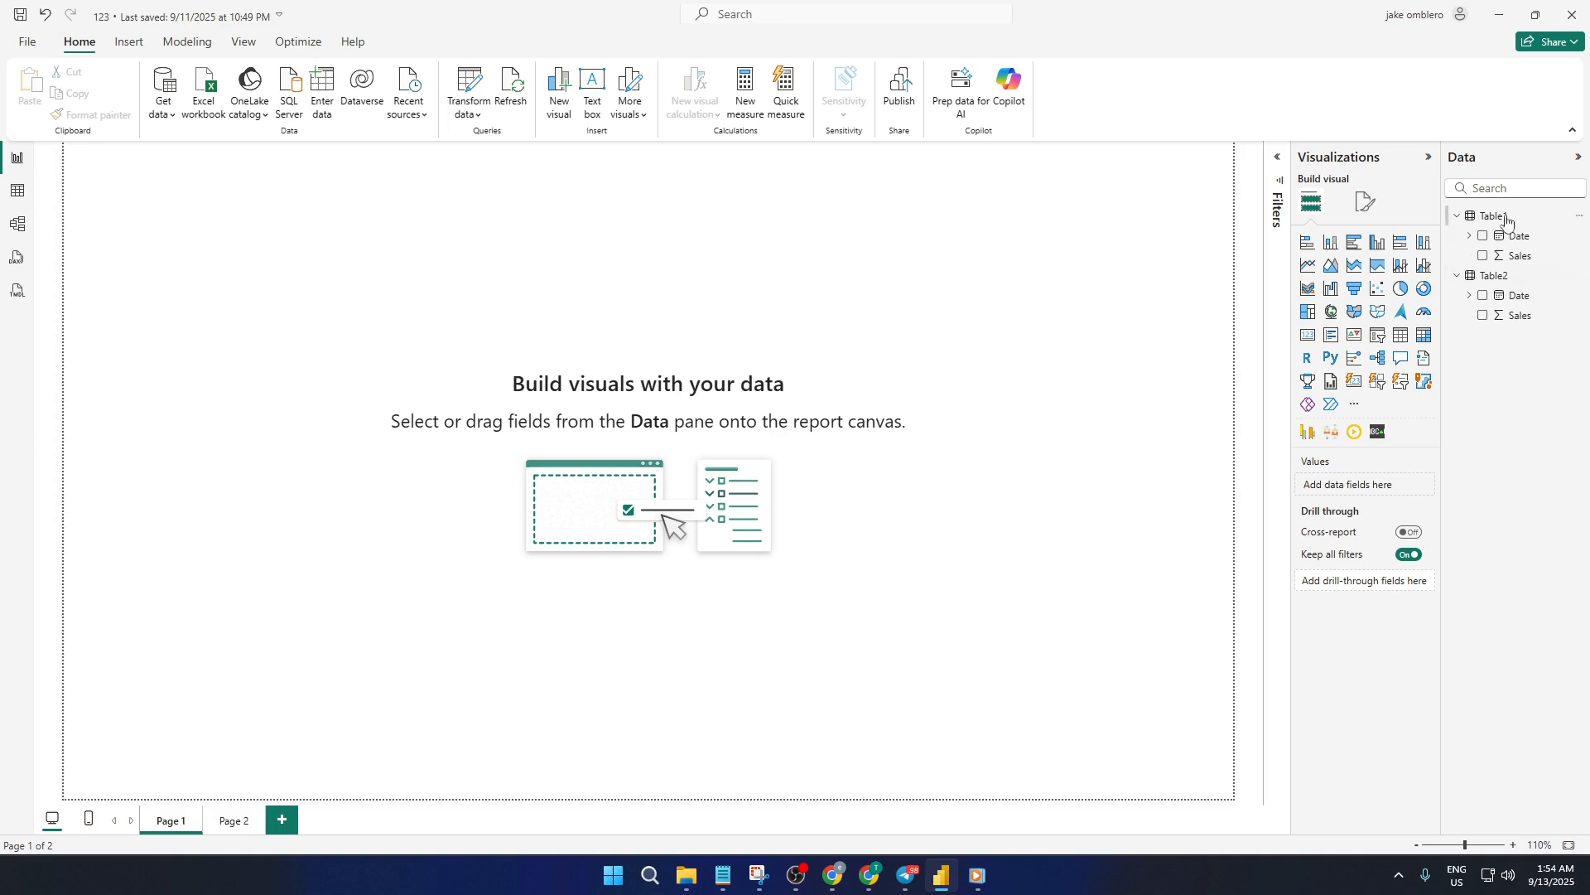
Add two empty line charts side by side on Page 1 and enlarge both.
{"action": "left_click", "coordinate": [1309, 265]}
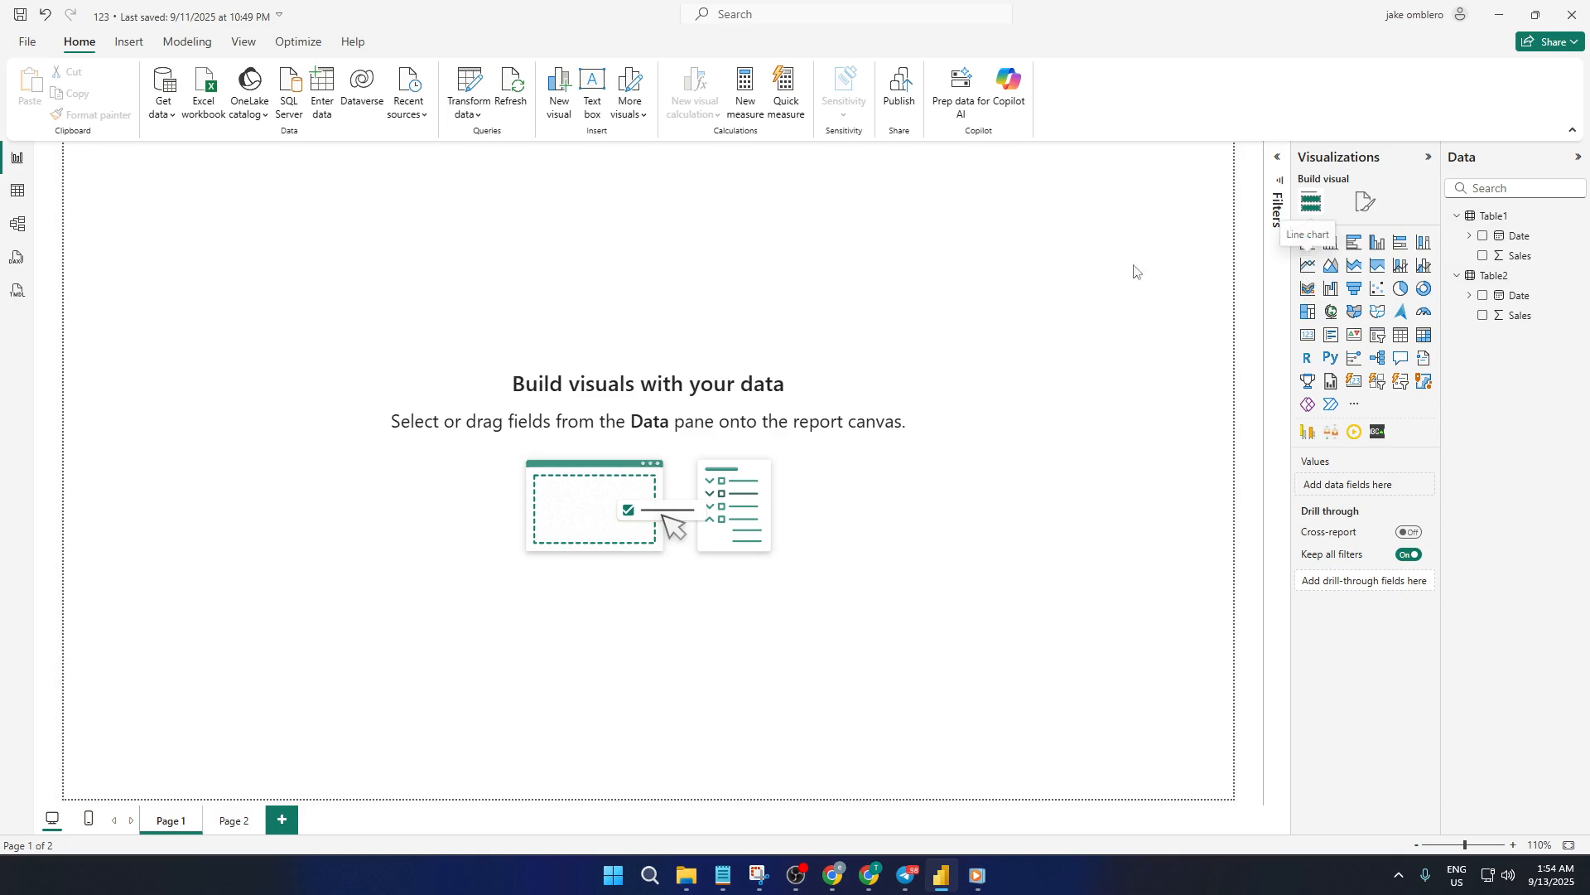
{"action": "left_click_drag", "start_coordinate": [220, 337], "coordinate": [290, 447]}
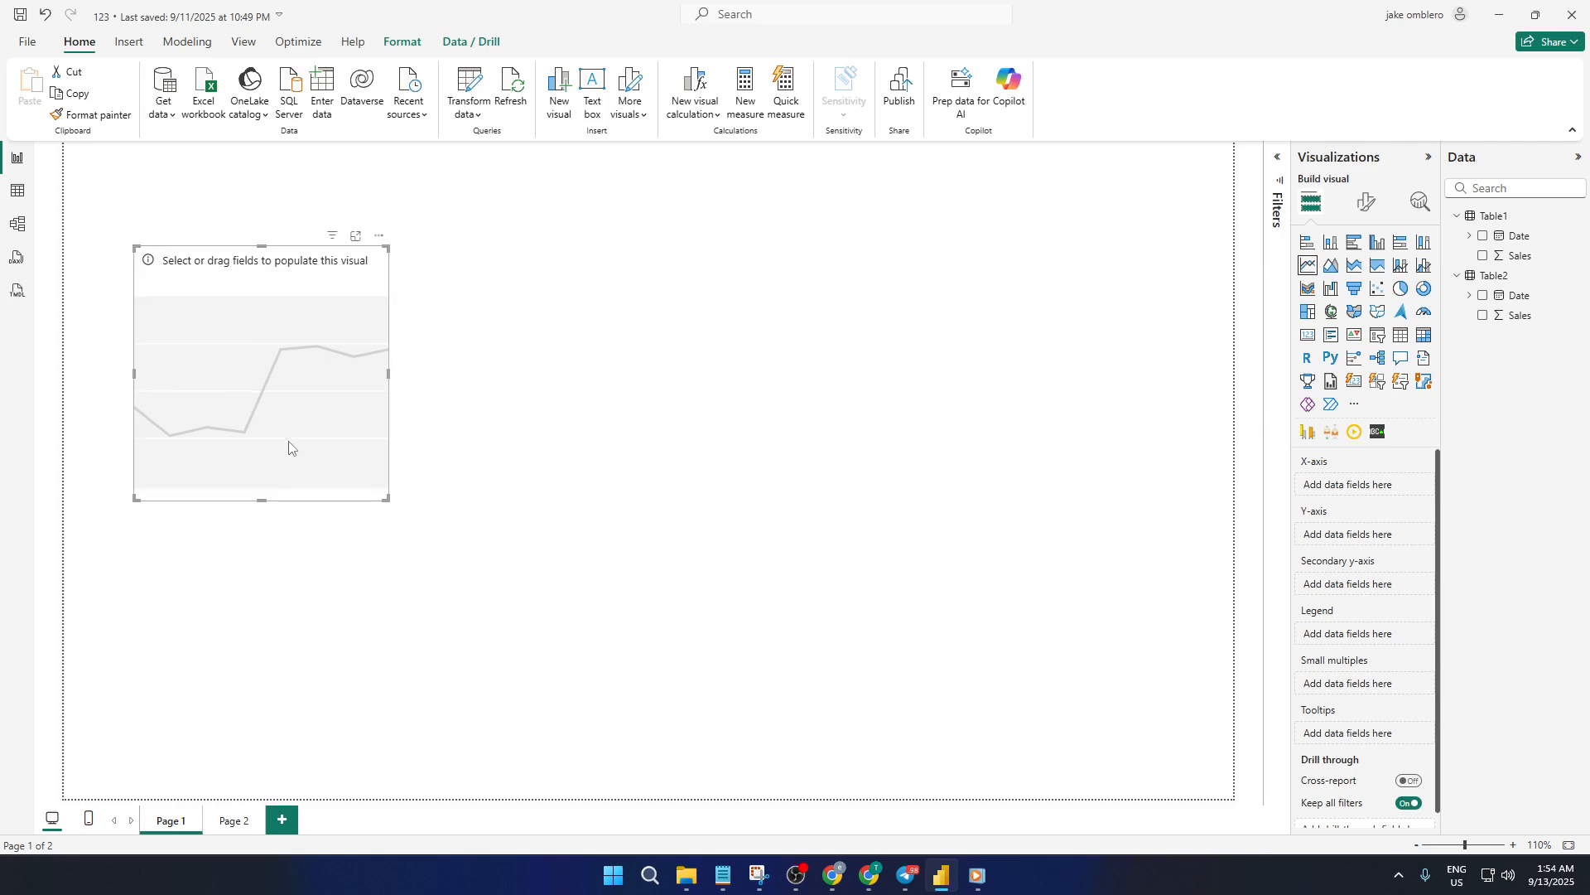
{"action": "left_click_drag", "start_coordinate": [387, 497], "coordinate": [474, 550]}
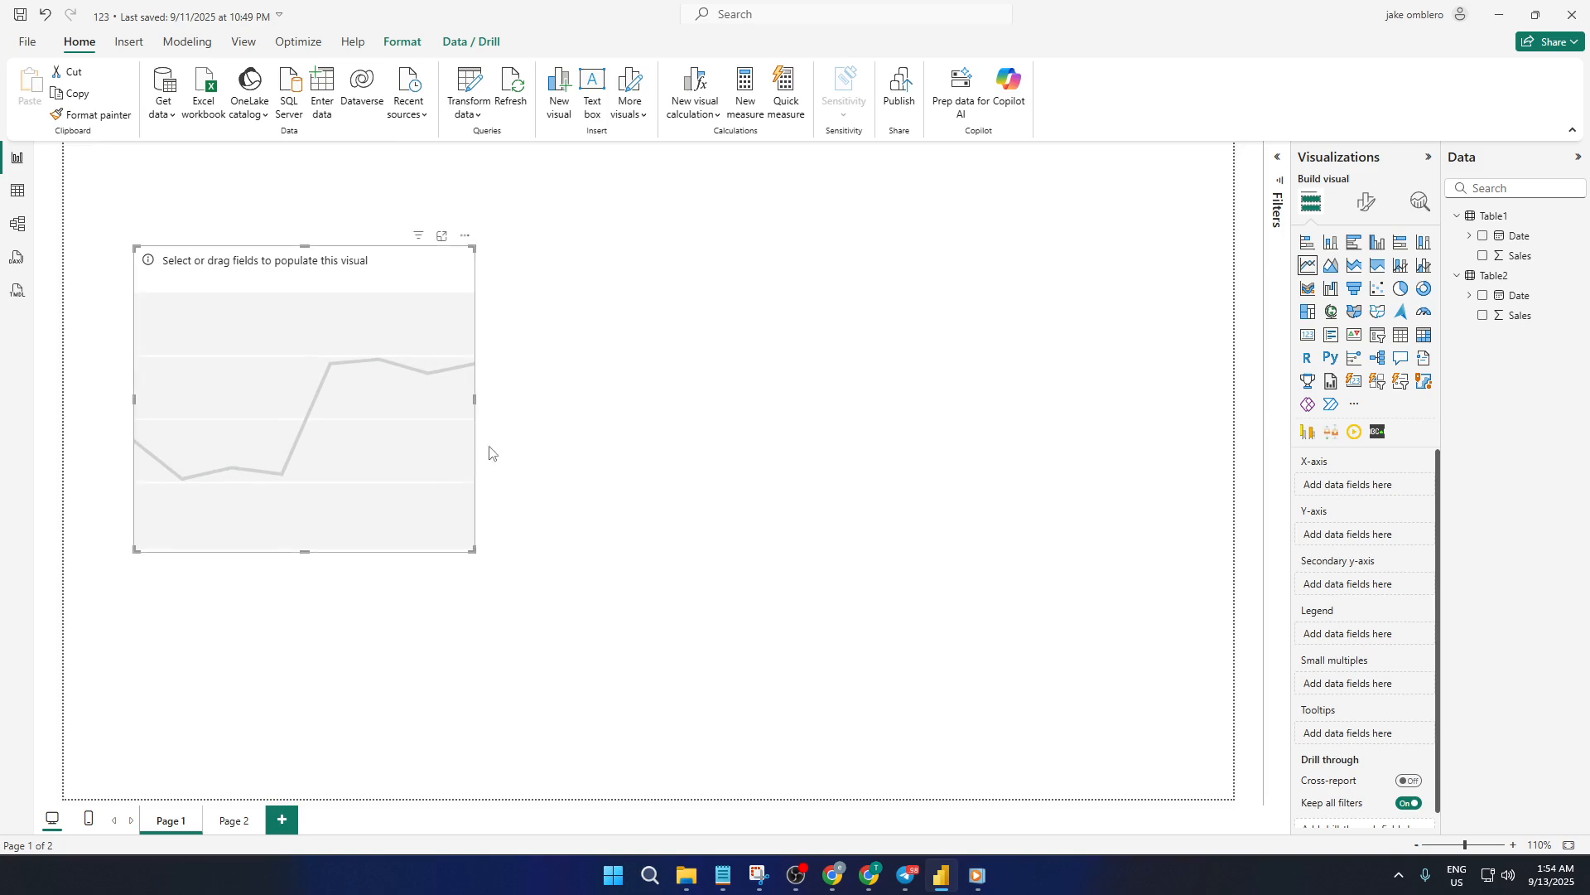
{"action": "left_click", "coordinate": [1156, 315]}
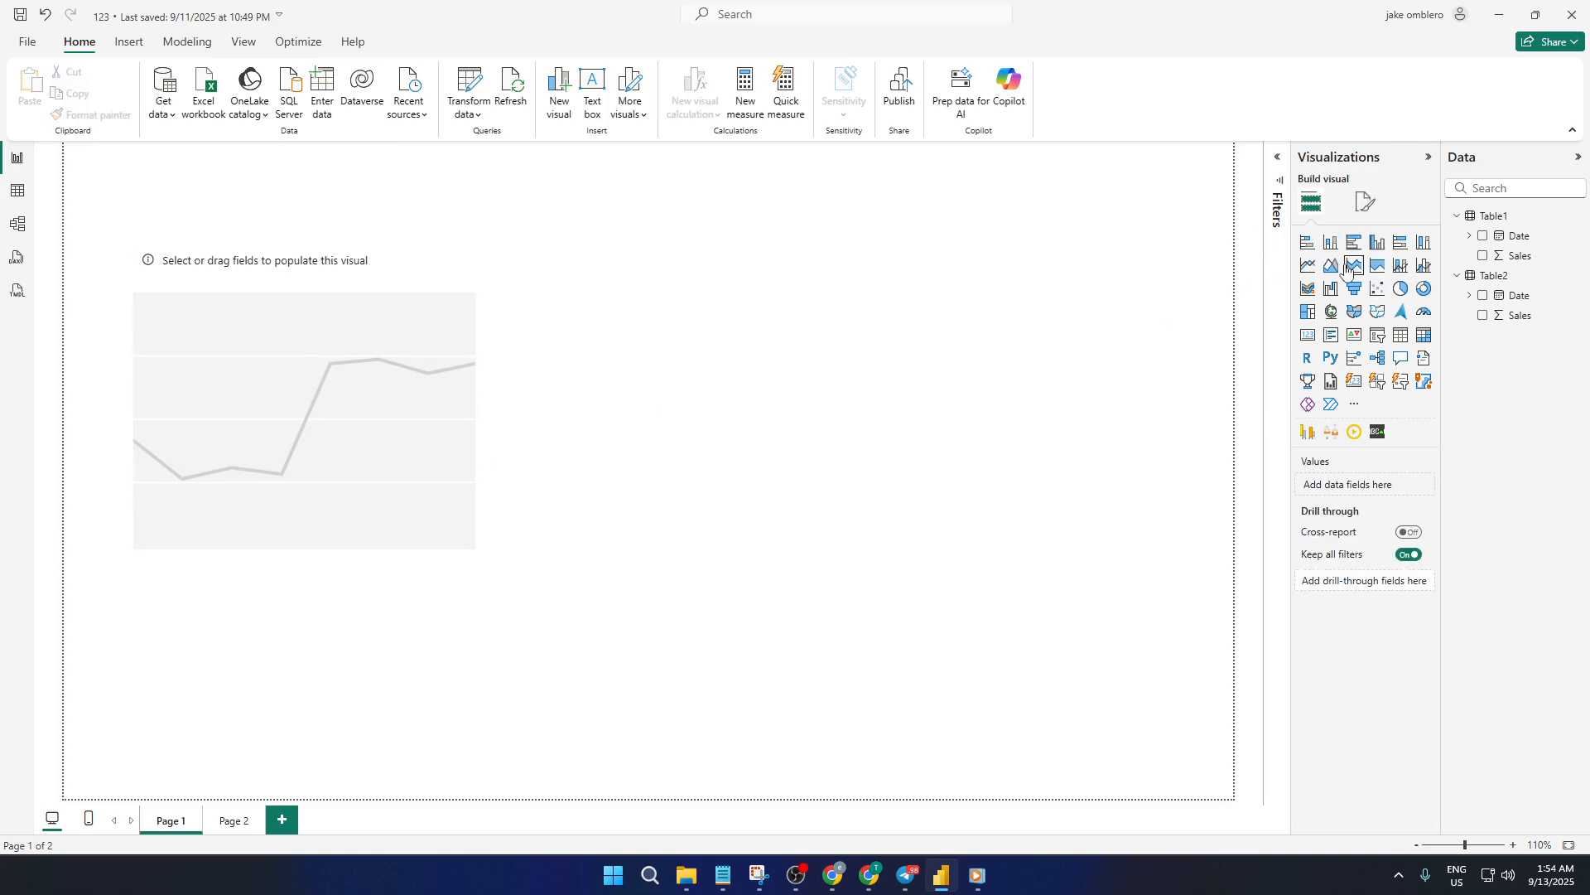
{"action": "left_click", "coordinate": [1308, 265]}
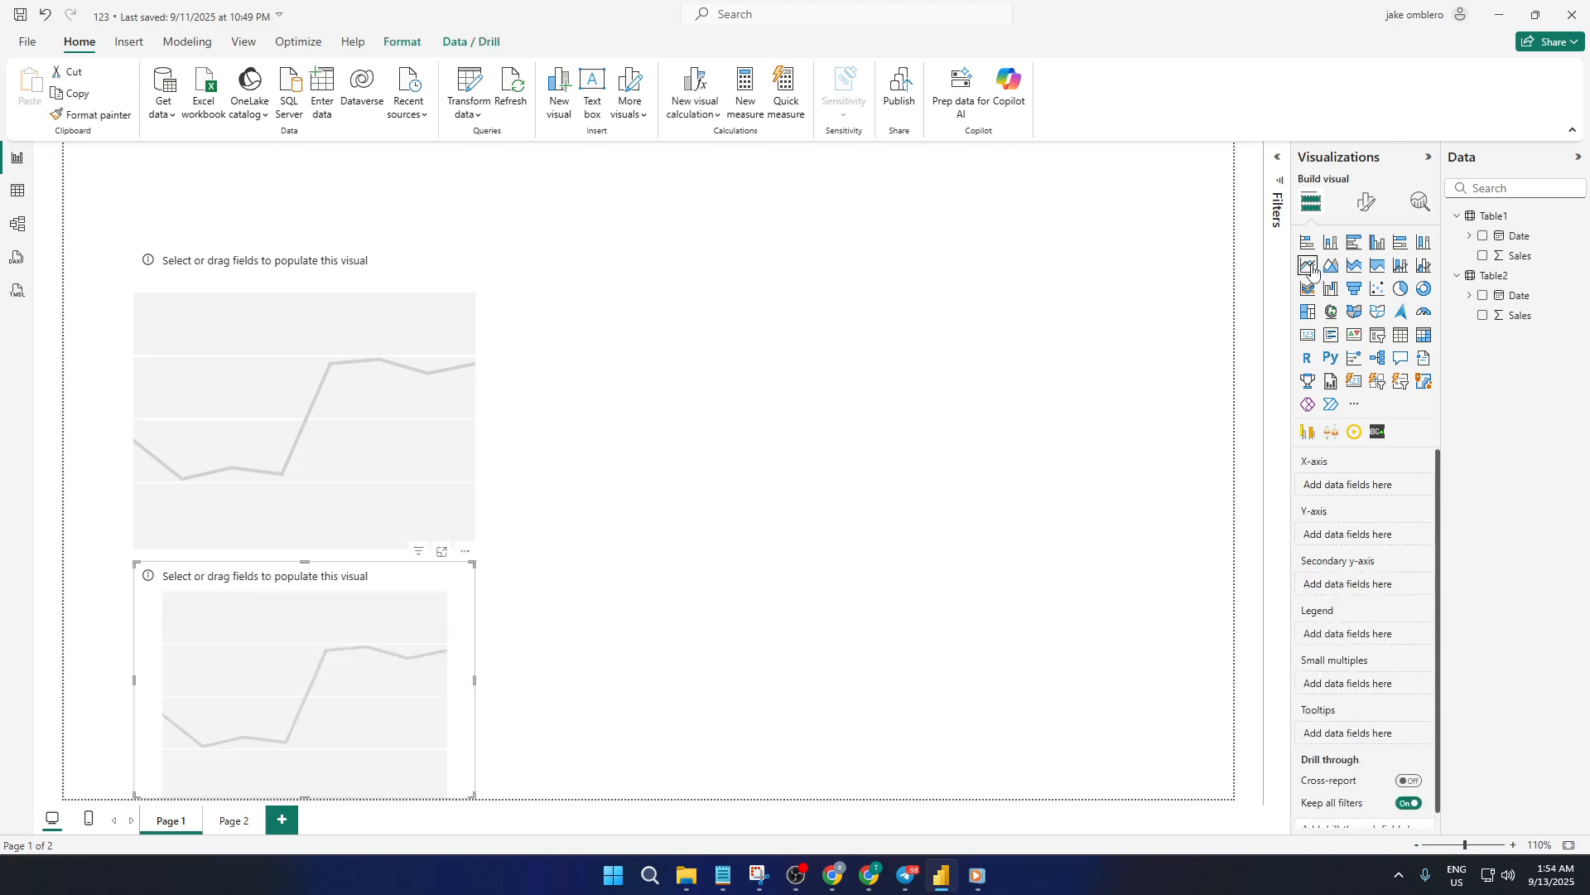
{"action": "left_click_drag", "start_coordinate": [419, 685], "coordinate": [887, 378]}
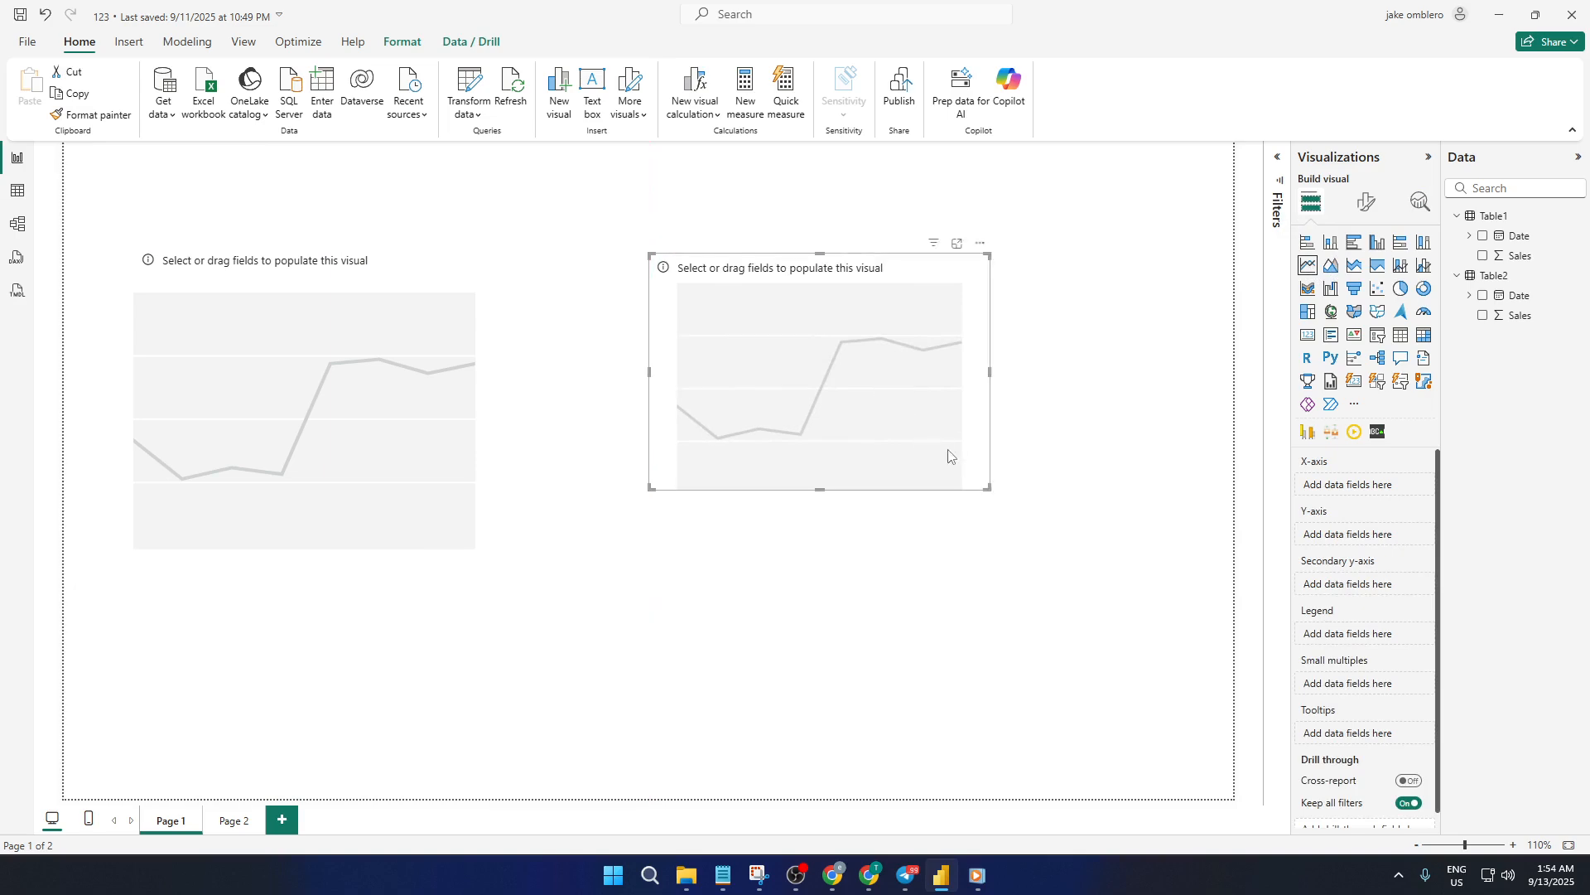
{"action": "left_click_drag", "start_coordinate": [985, 487], "coordinate": [1040, 556]}
Plot Table1's Sales by Date in the first line chart, re-adding Date so the line runs at day level.
{"action": "left_click", "coordinate": [455, 384]}
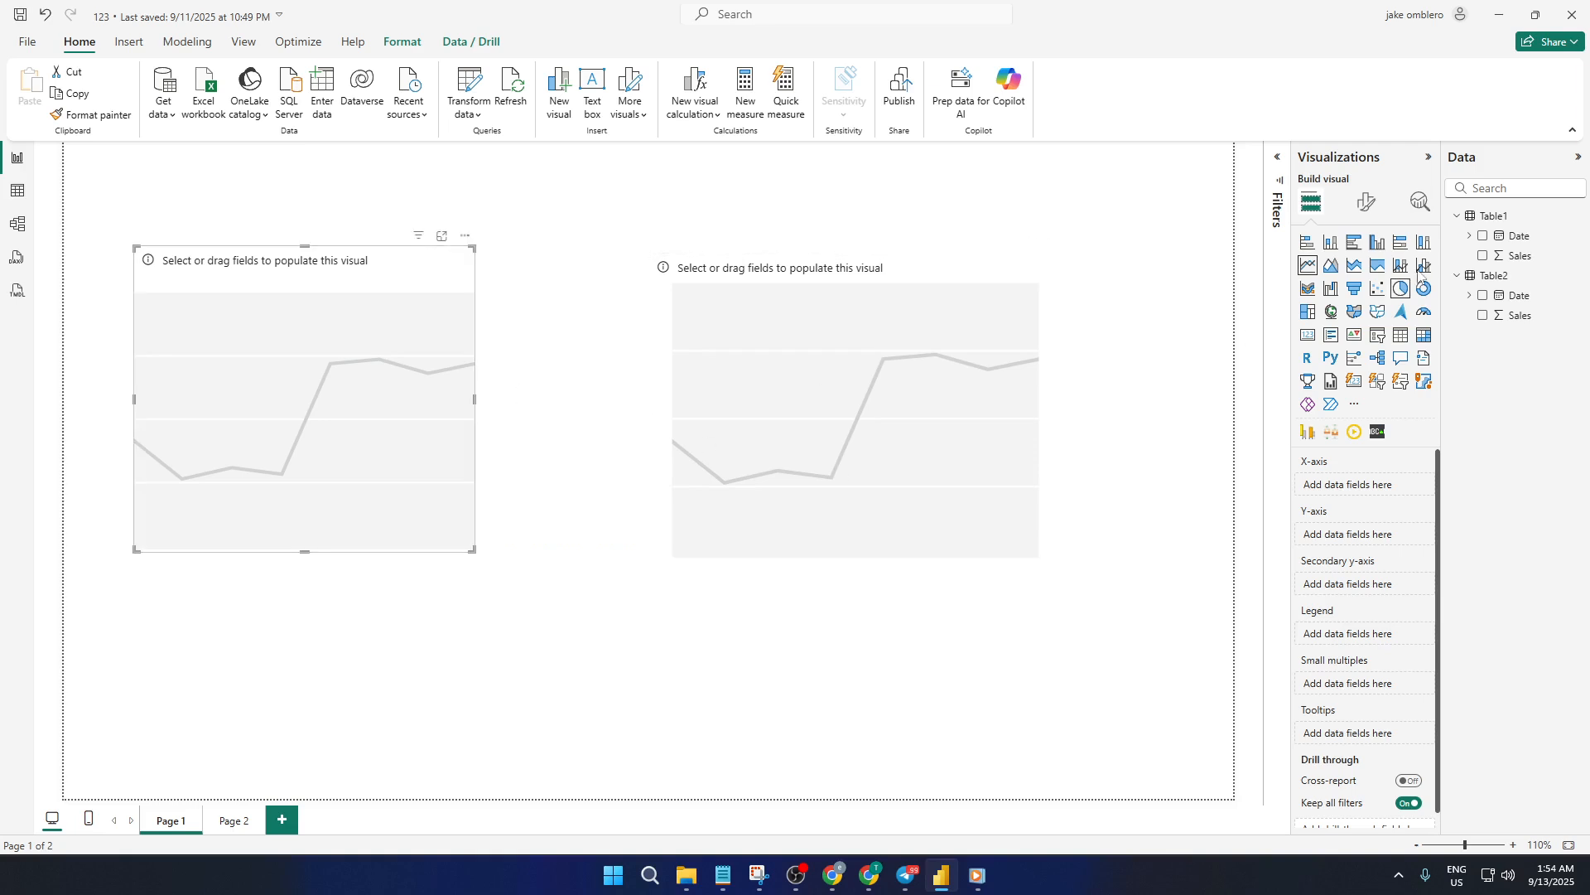
{"action": "left_click", "coordinate": [1482, 236]}
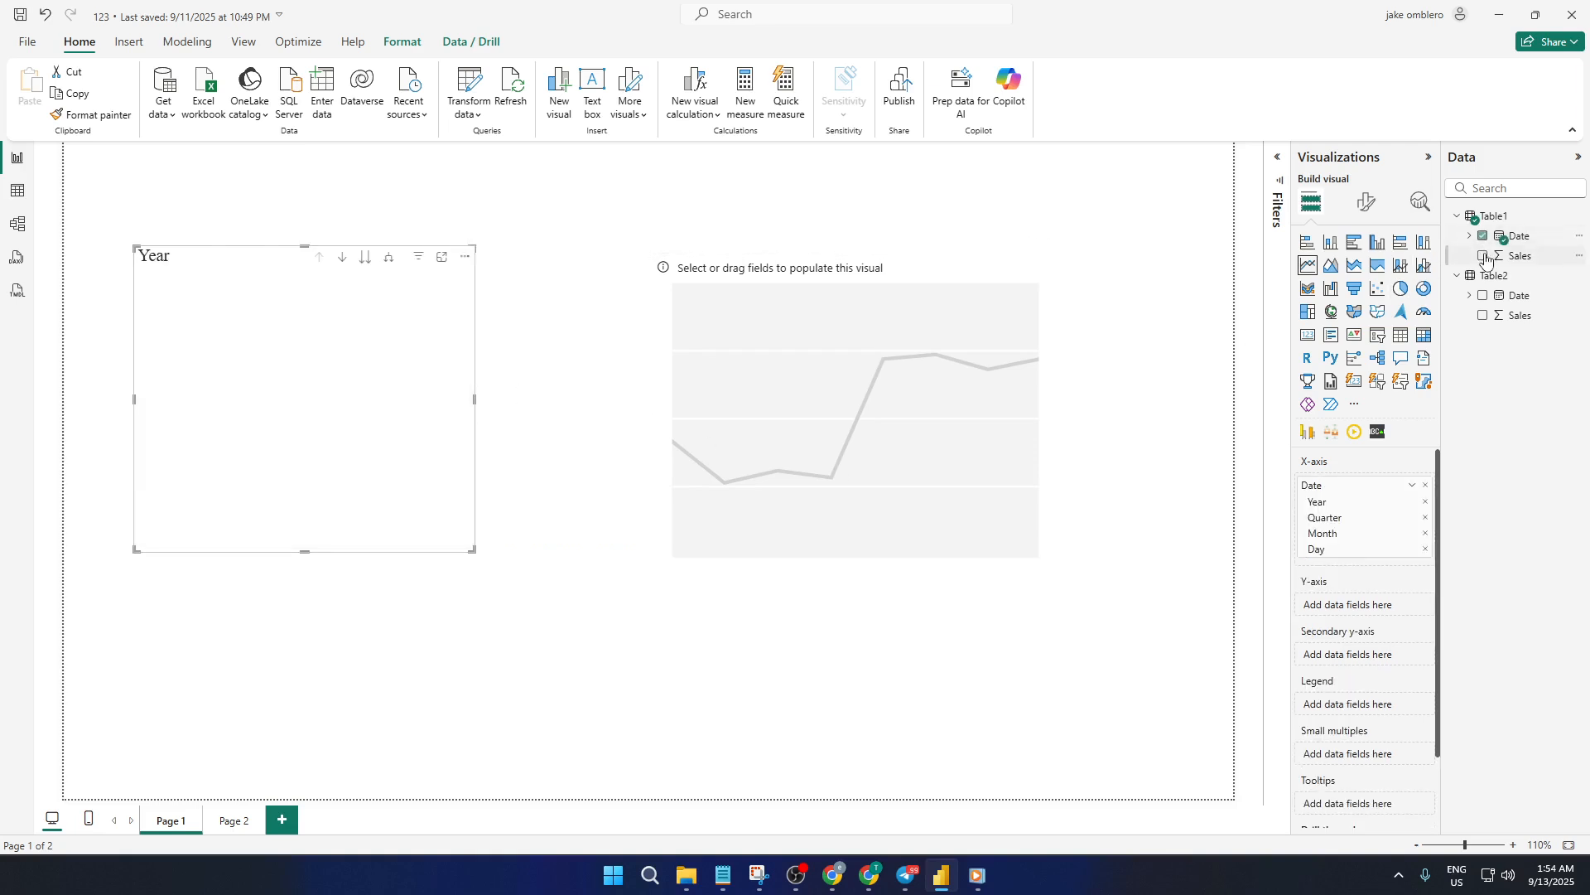
{"action": "left_click", "coordinate": [1483, 255]}
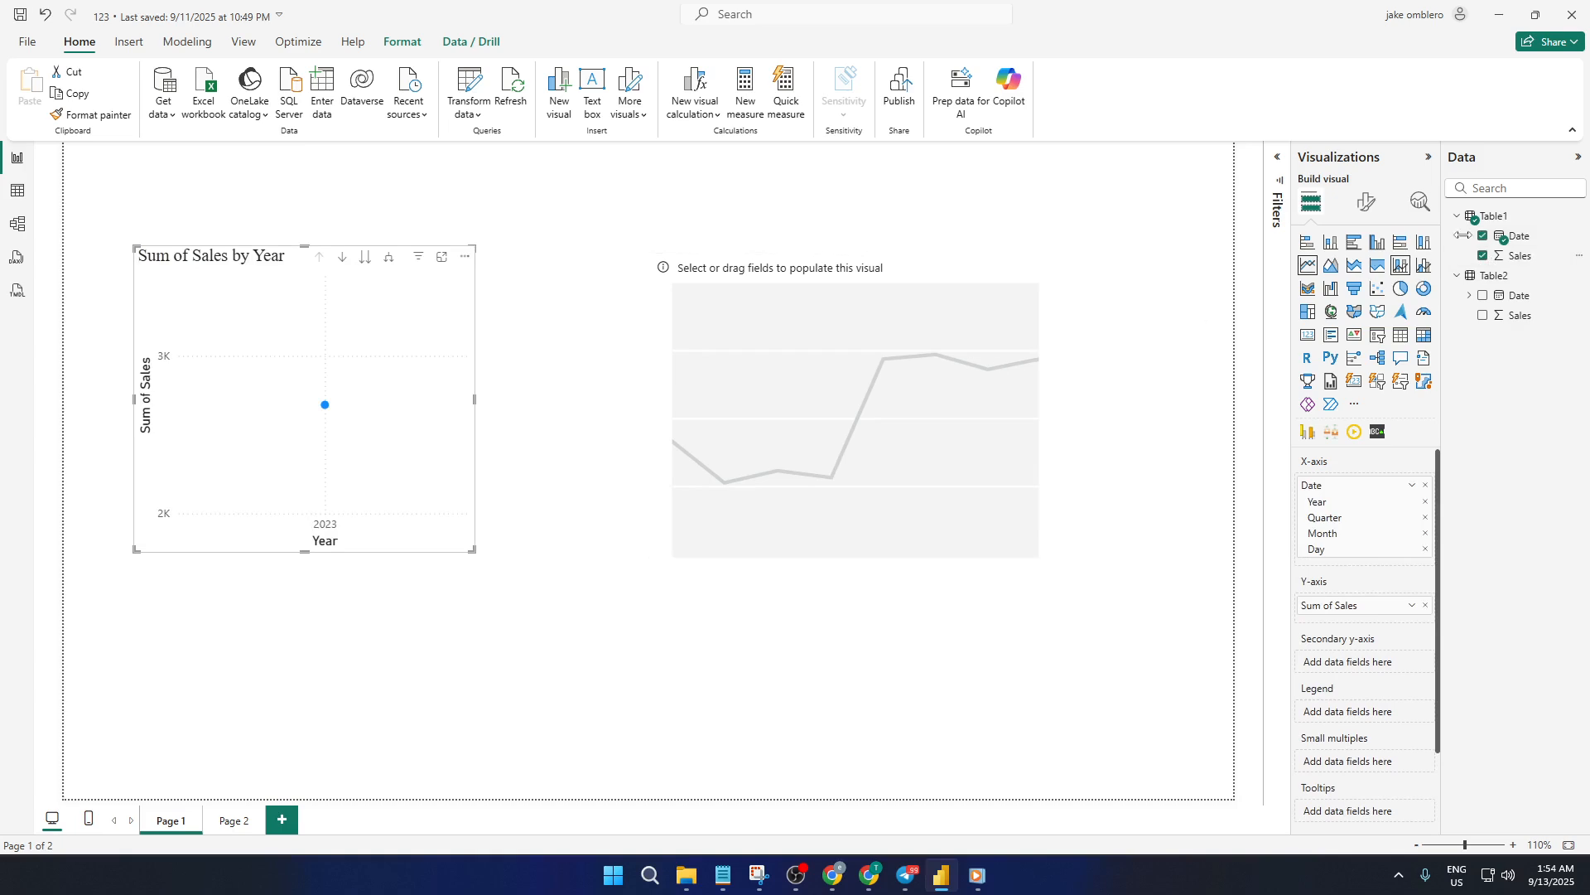
{"action": "left_click", "coordinate": [1483, 238]}
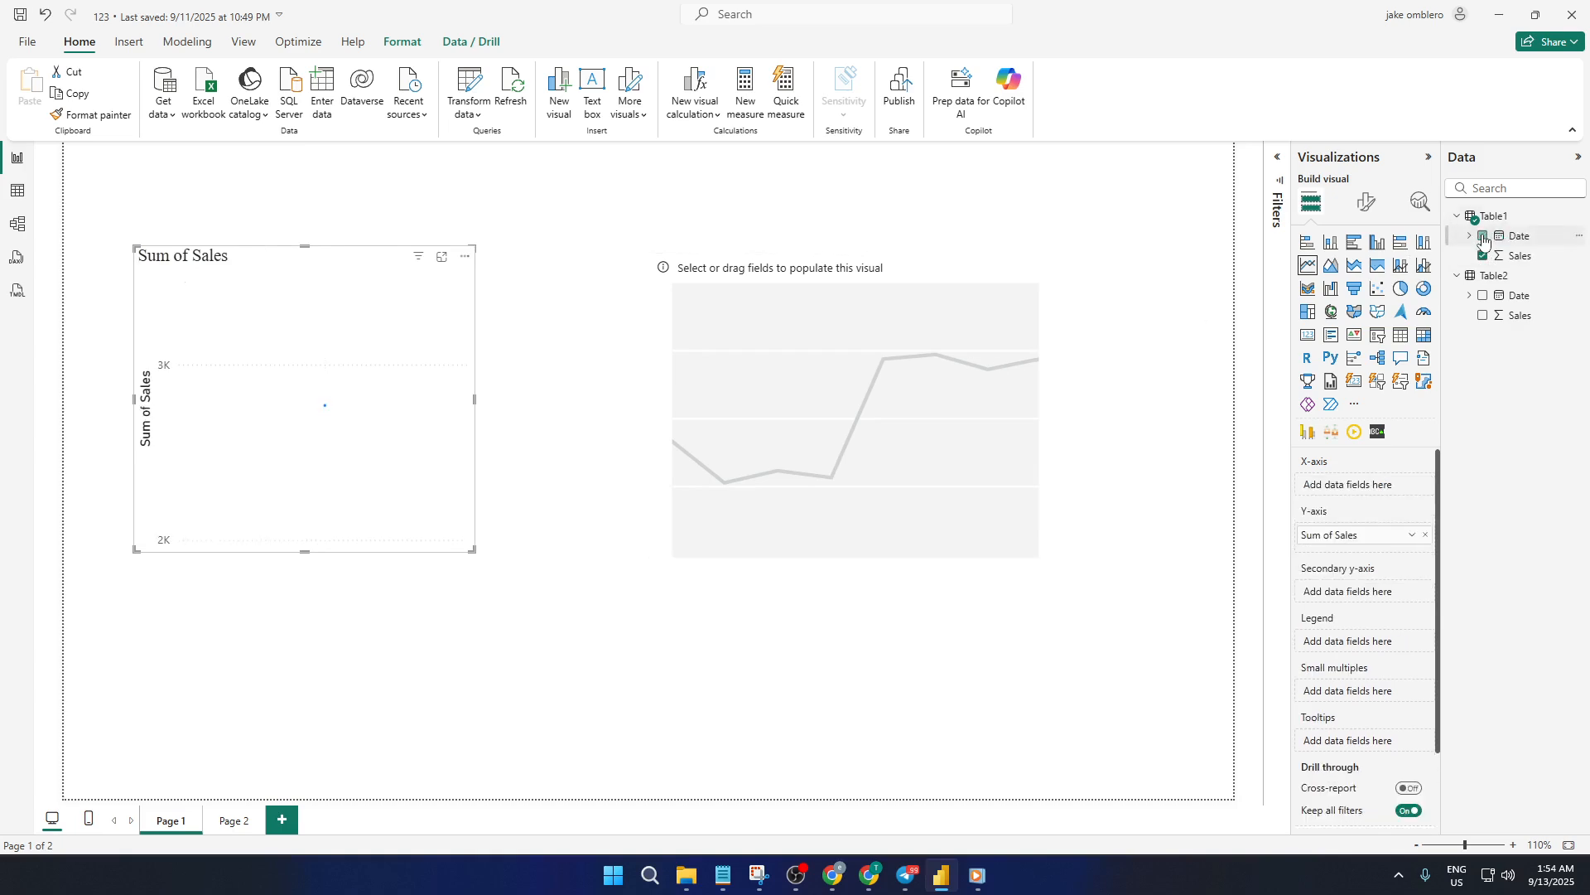
{"action": "left_click", "coordinate": [1483, 238]}
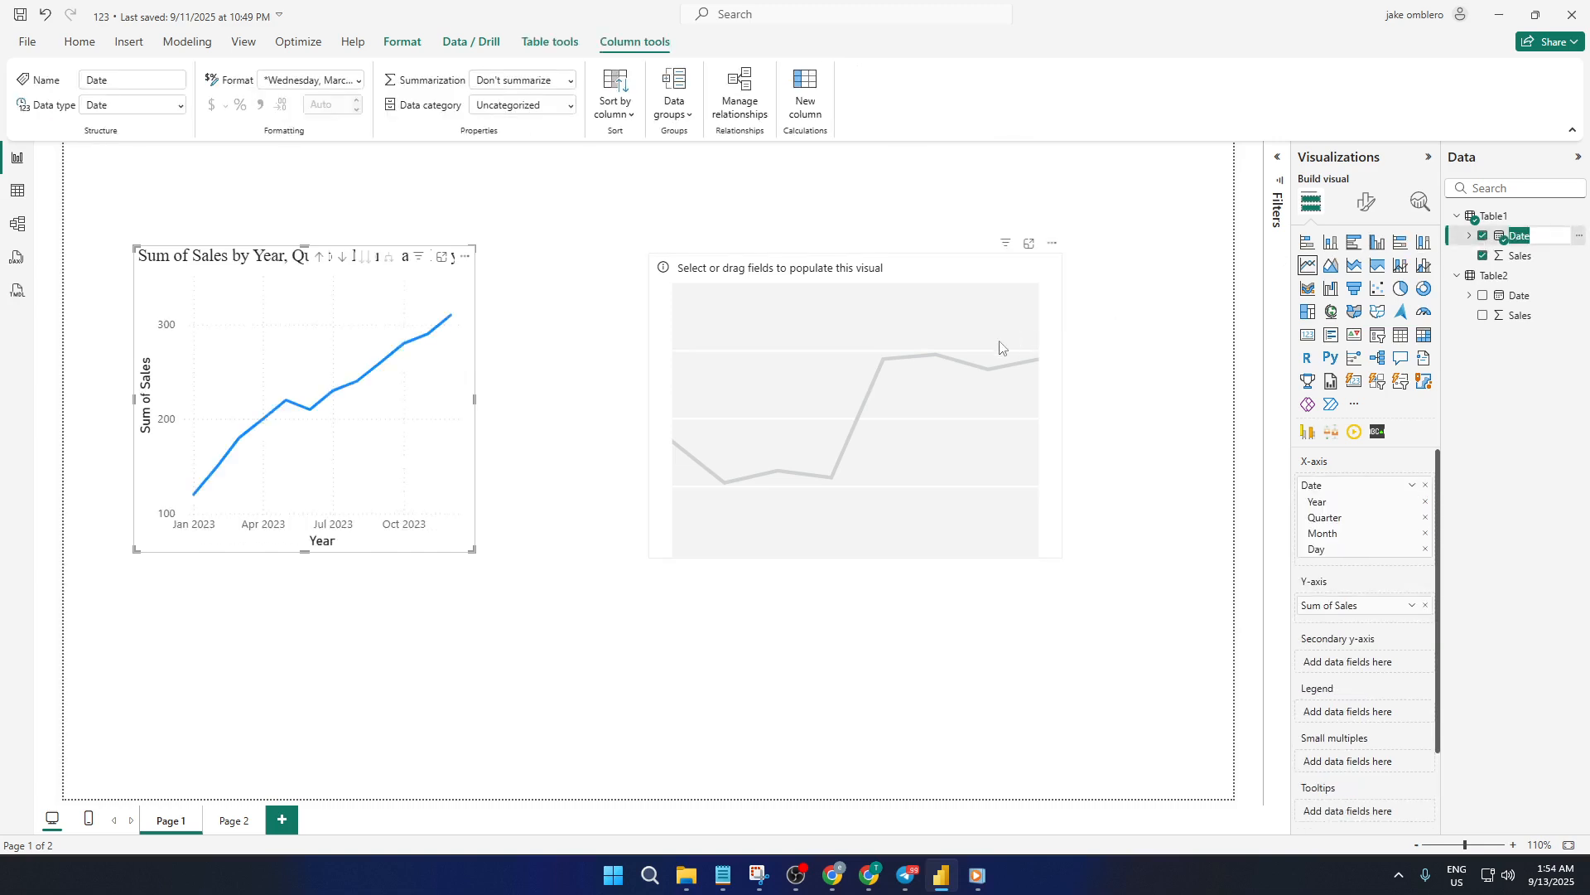
Plot Table2's Sales by Date in the second line chart, re-adding Date so the line runs at day level.
{"action": "left_click", "coordinate": [958, 355]}
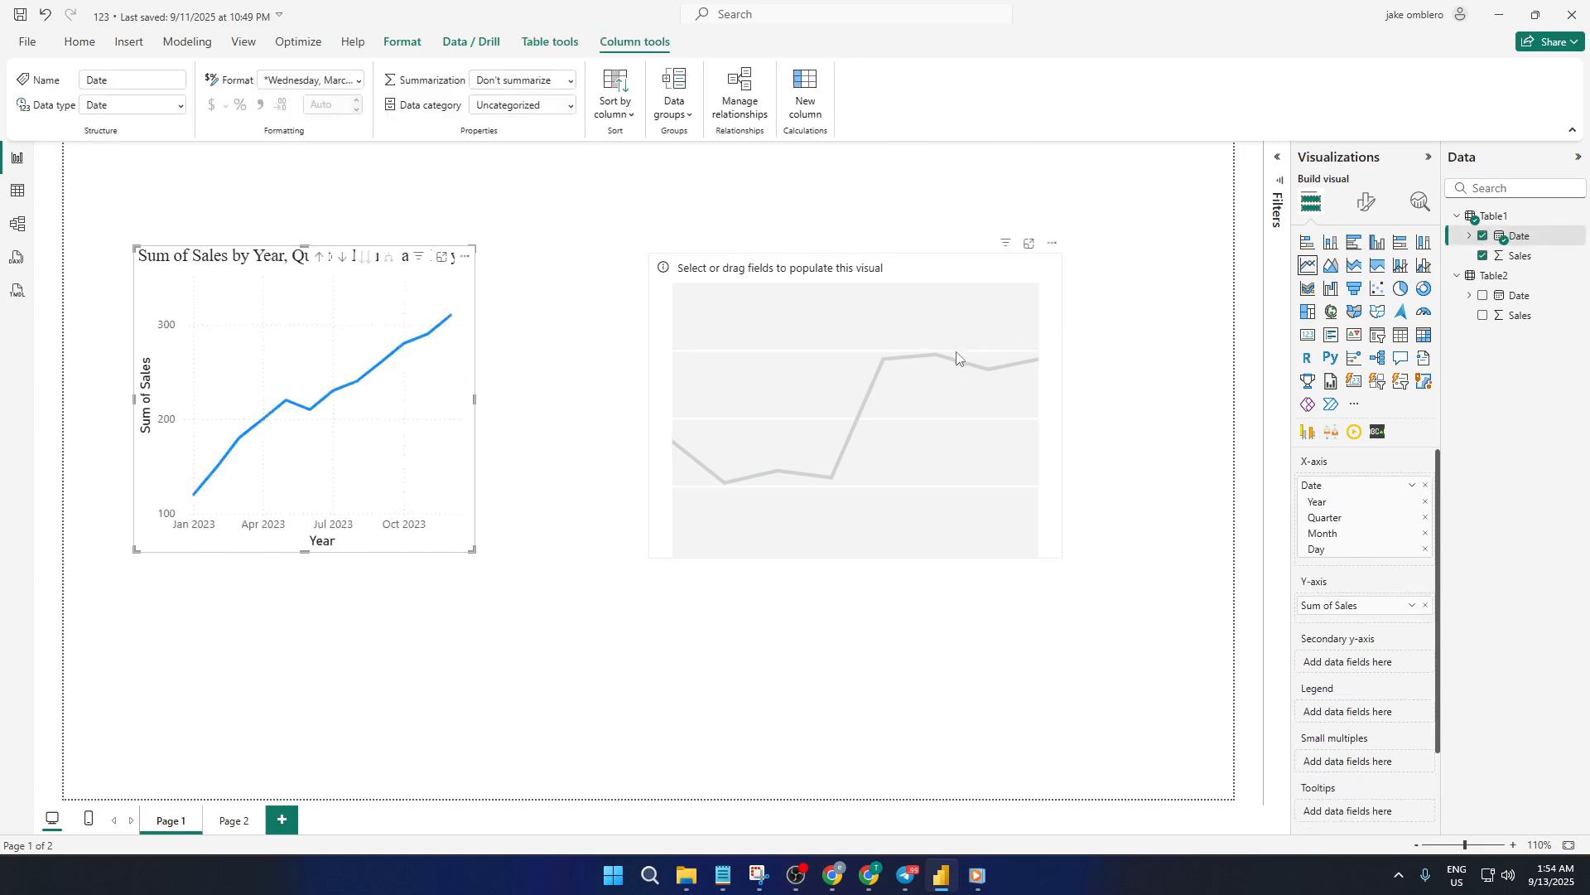
{"action": "left_click", "coordinate": [1482, 296]}
{"action": "left_click", "coordinate": [1483, 316]}
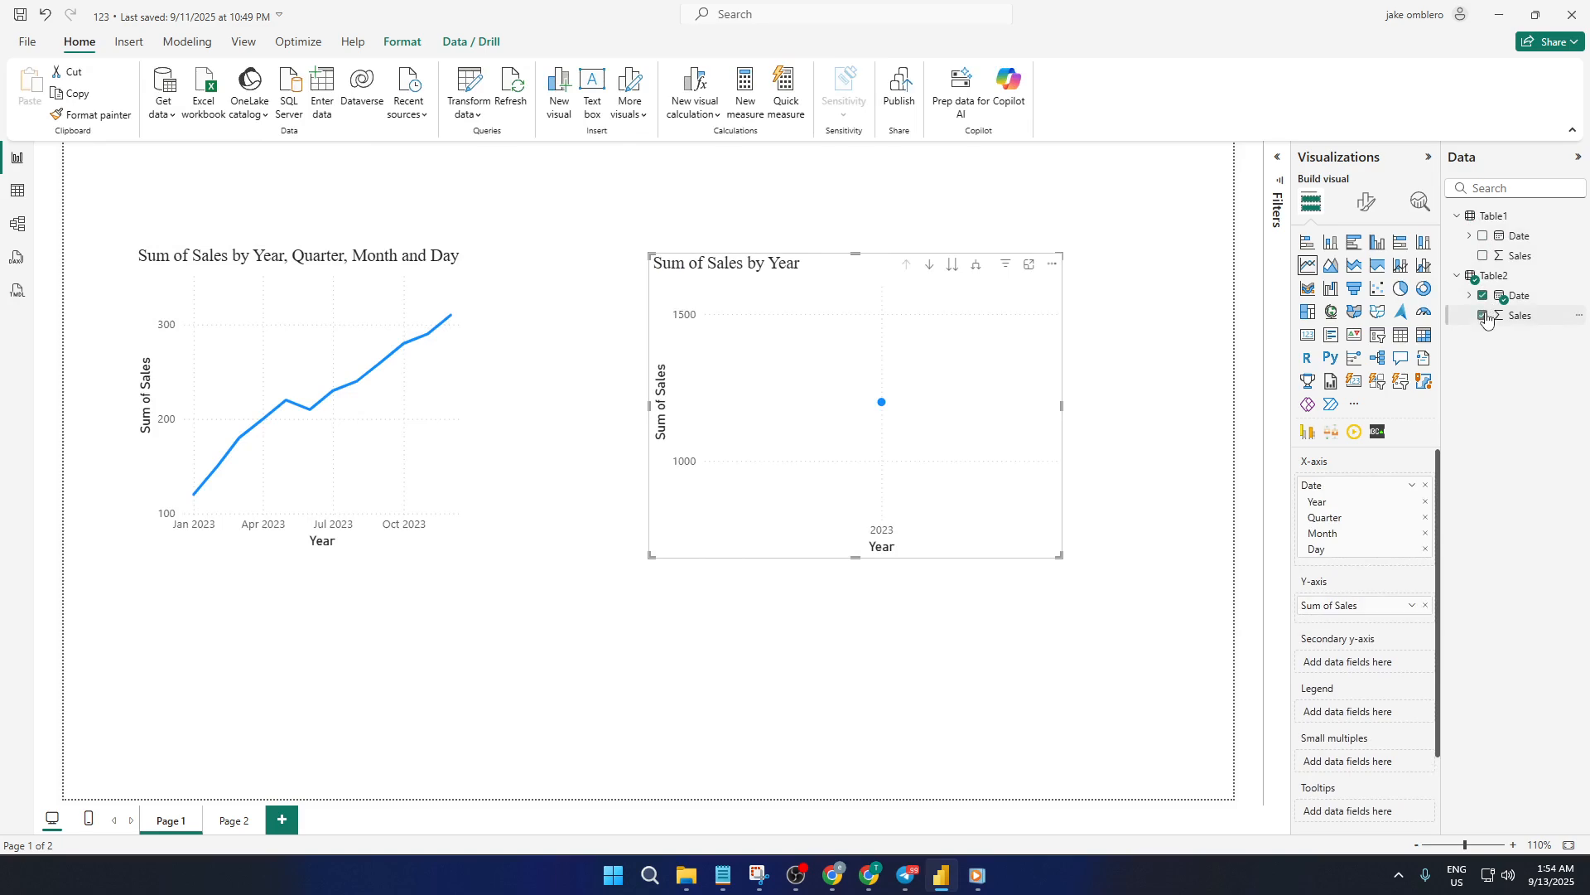
{"action": "left_click", "coordinate": [1484, 295]}
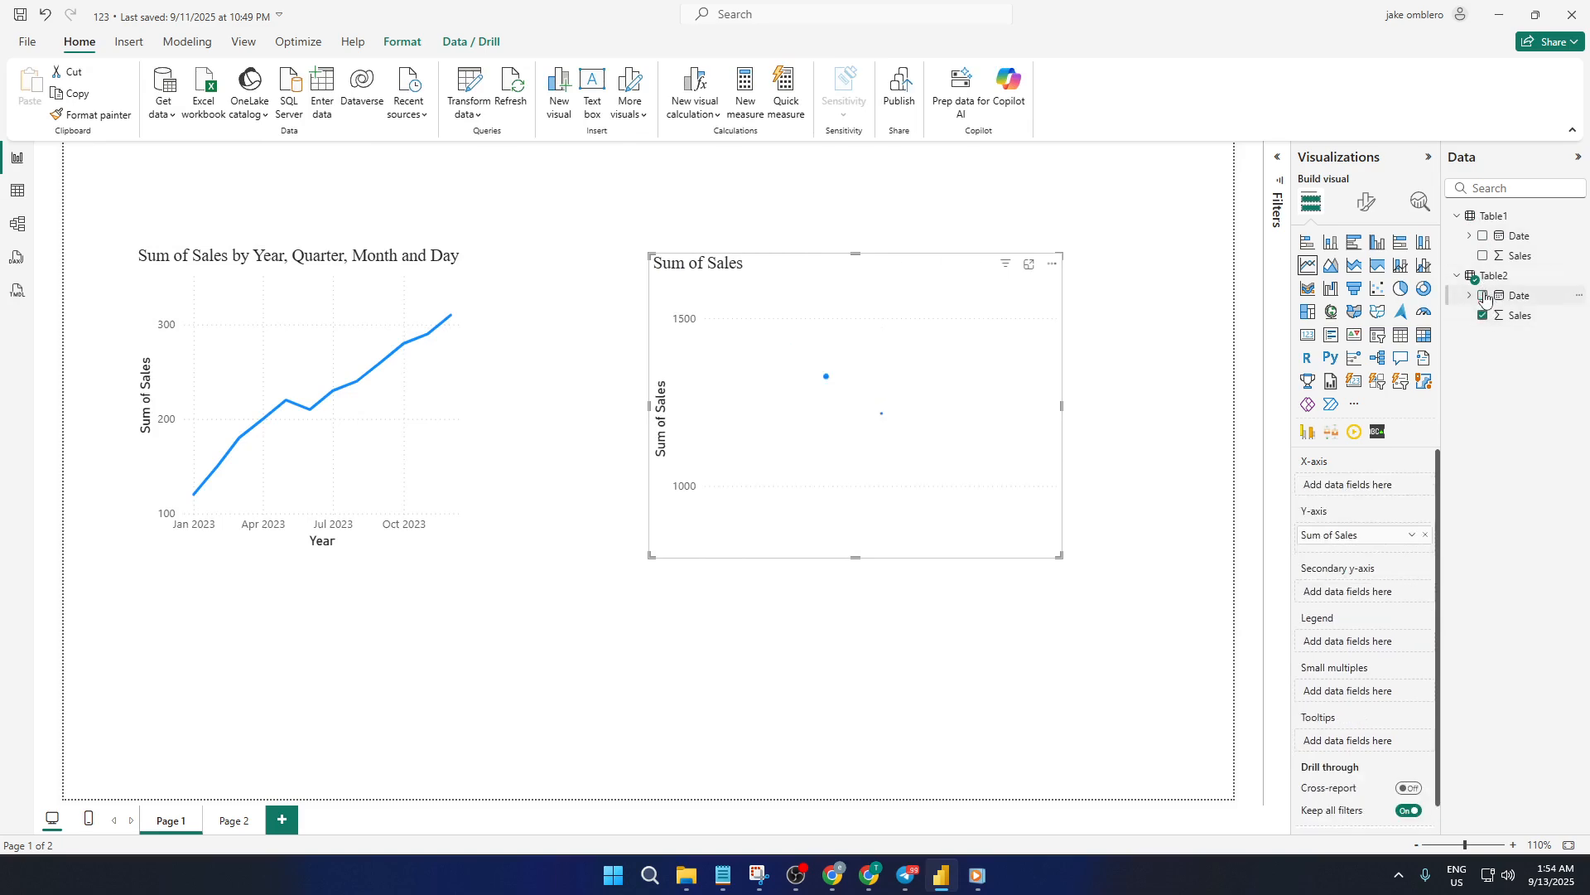
{"action": "left_click", "coordinate": [1484, 296]}
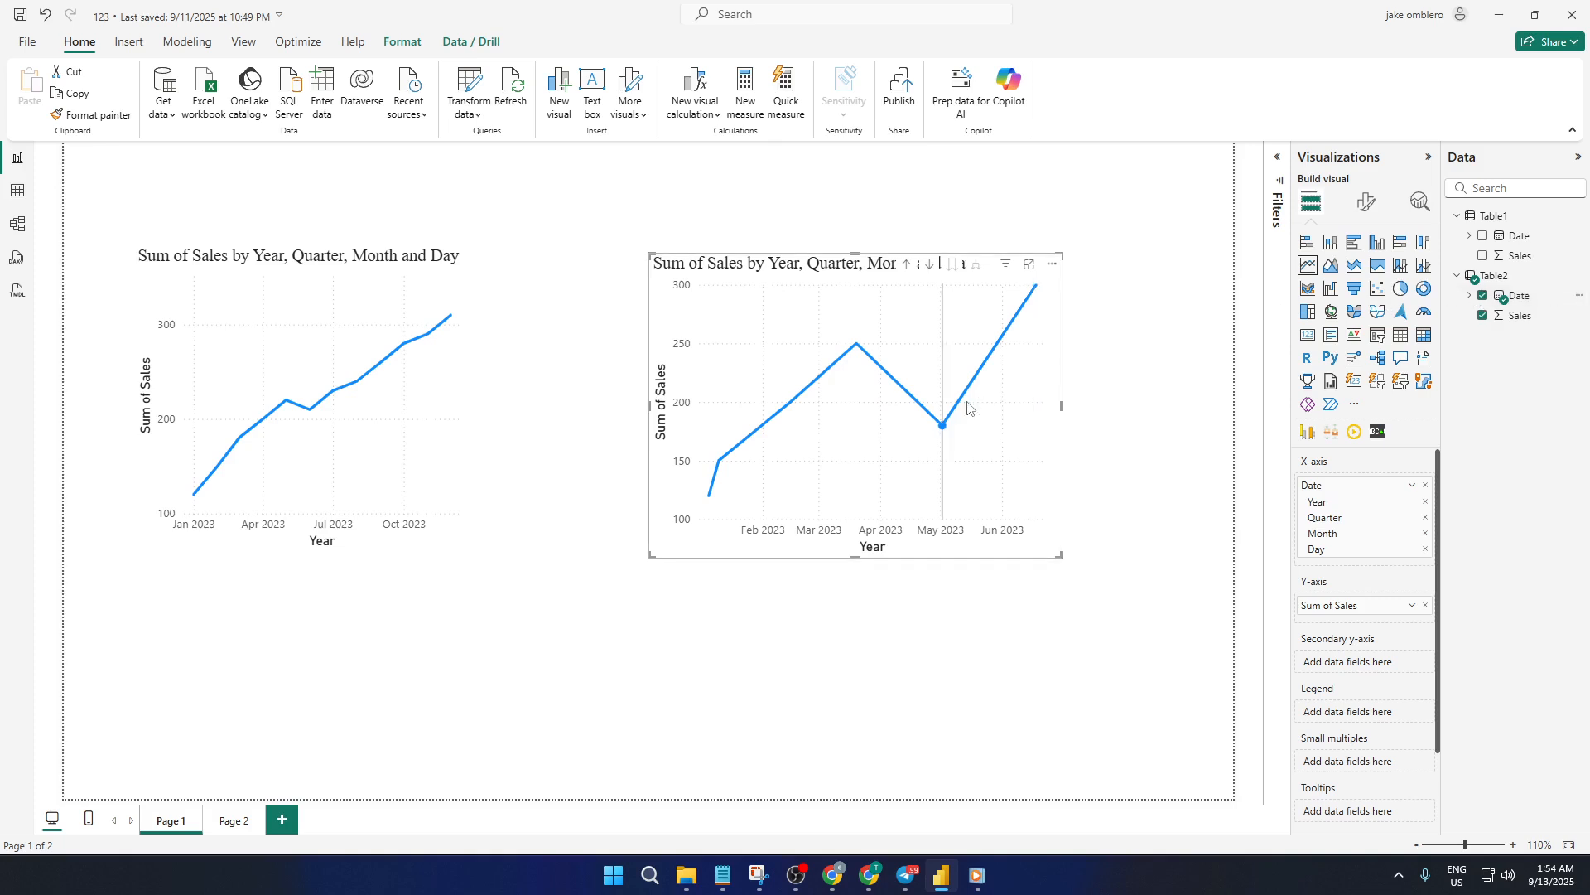
Widen both line charts to nearly the page width and stack them, with the Table1 chart above the Table2 chart.
{"action": "left_click", "coordinate": [521, 404]}
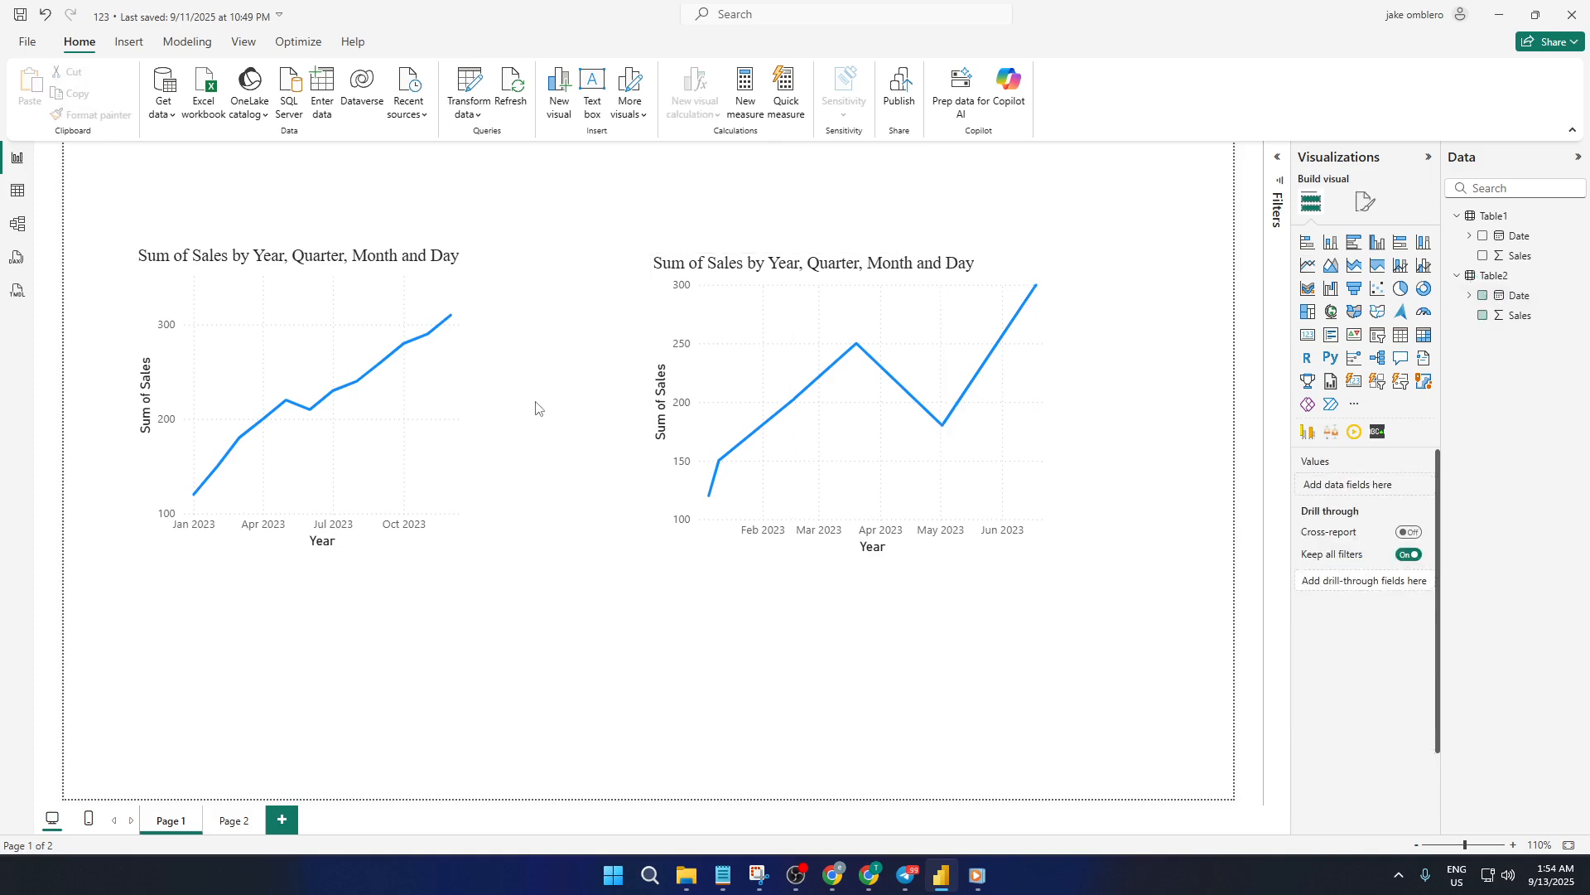
{"action": "left_click", "coordinate": [451, 405]}
{"action": "left_click_drag", "start_coordinate": [451, 409], "coordinate": [581, 399]}
{"action": "left_click", "coordinate": [1007, 412]}
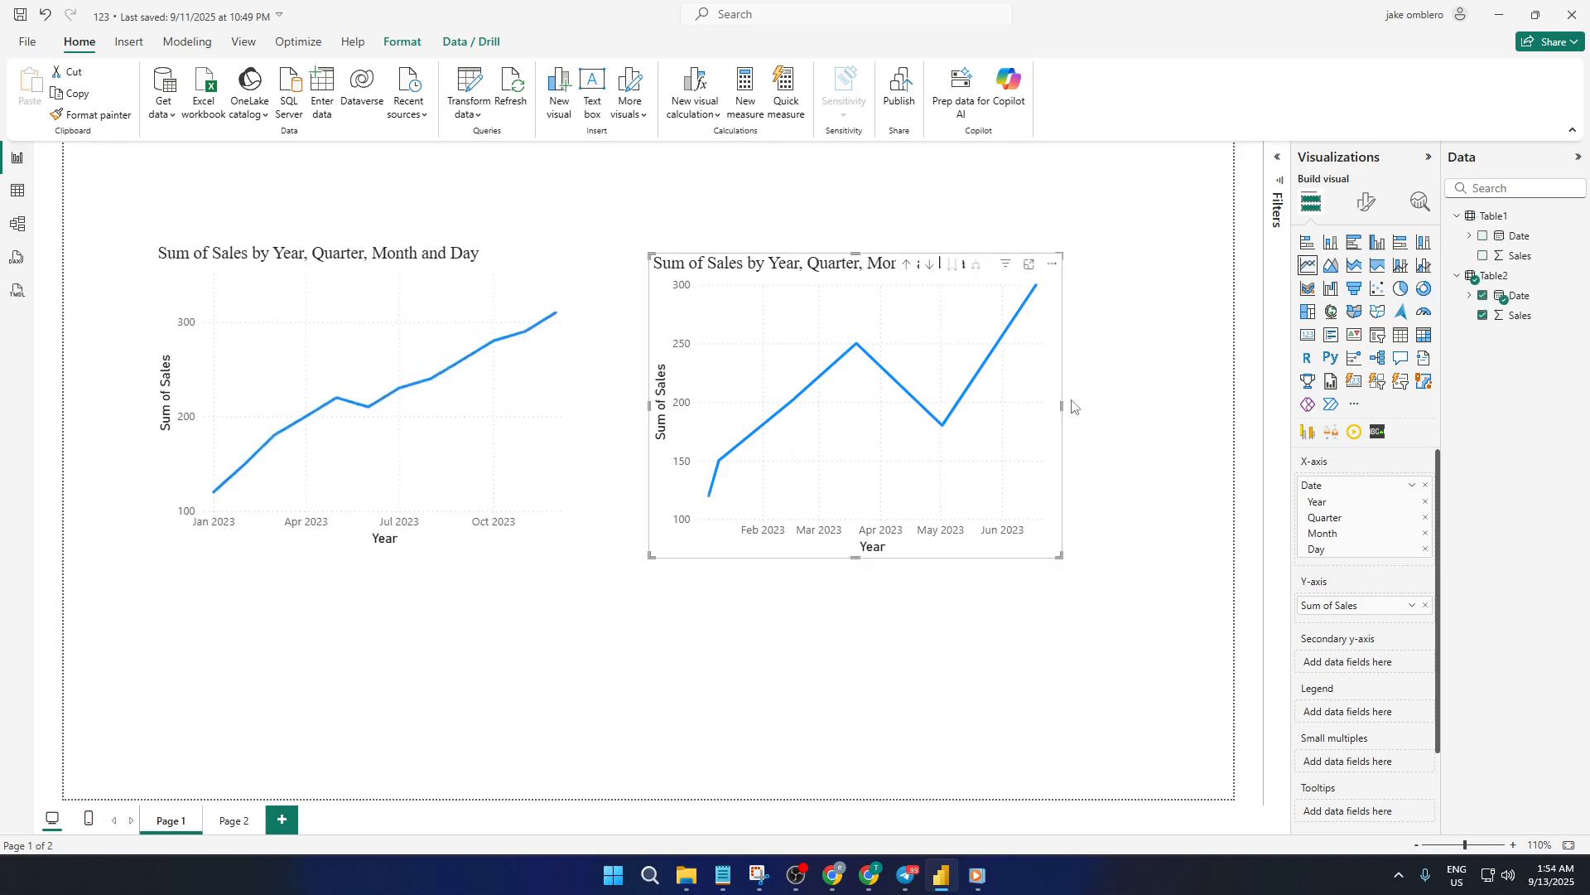
{"action": "left_click_drag", "start_coordinate": [1064, 403], "coordinate": [1081, 603]}
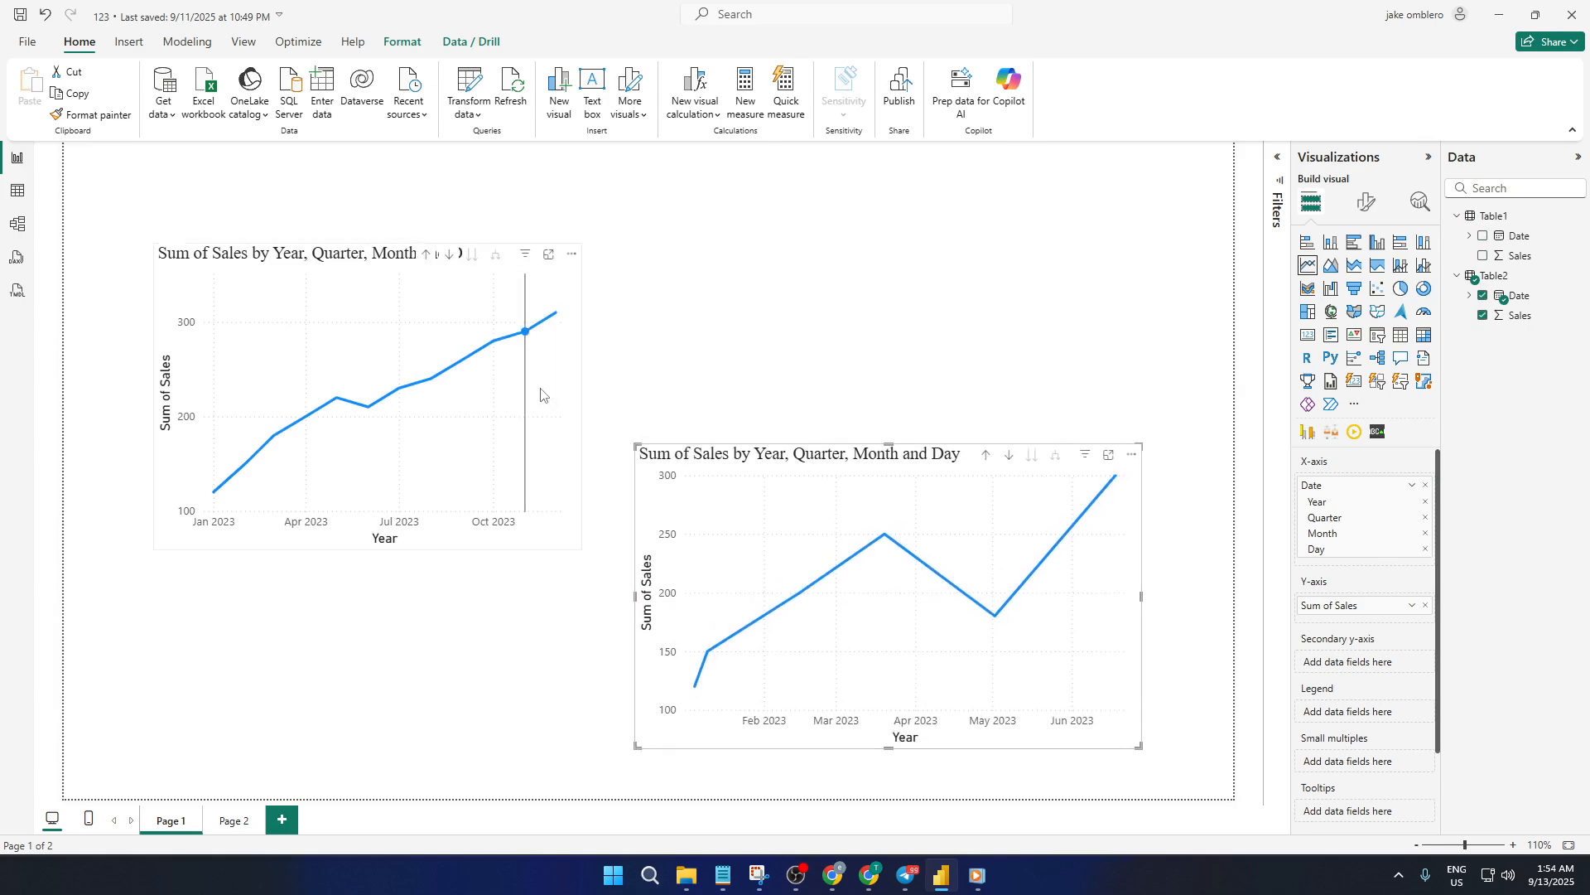
{"action": "left_click_drag", "start_coordinate": [540, 392], "coordinate": [1054, 312]}
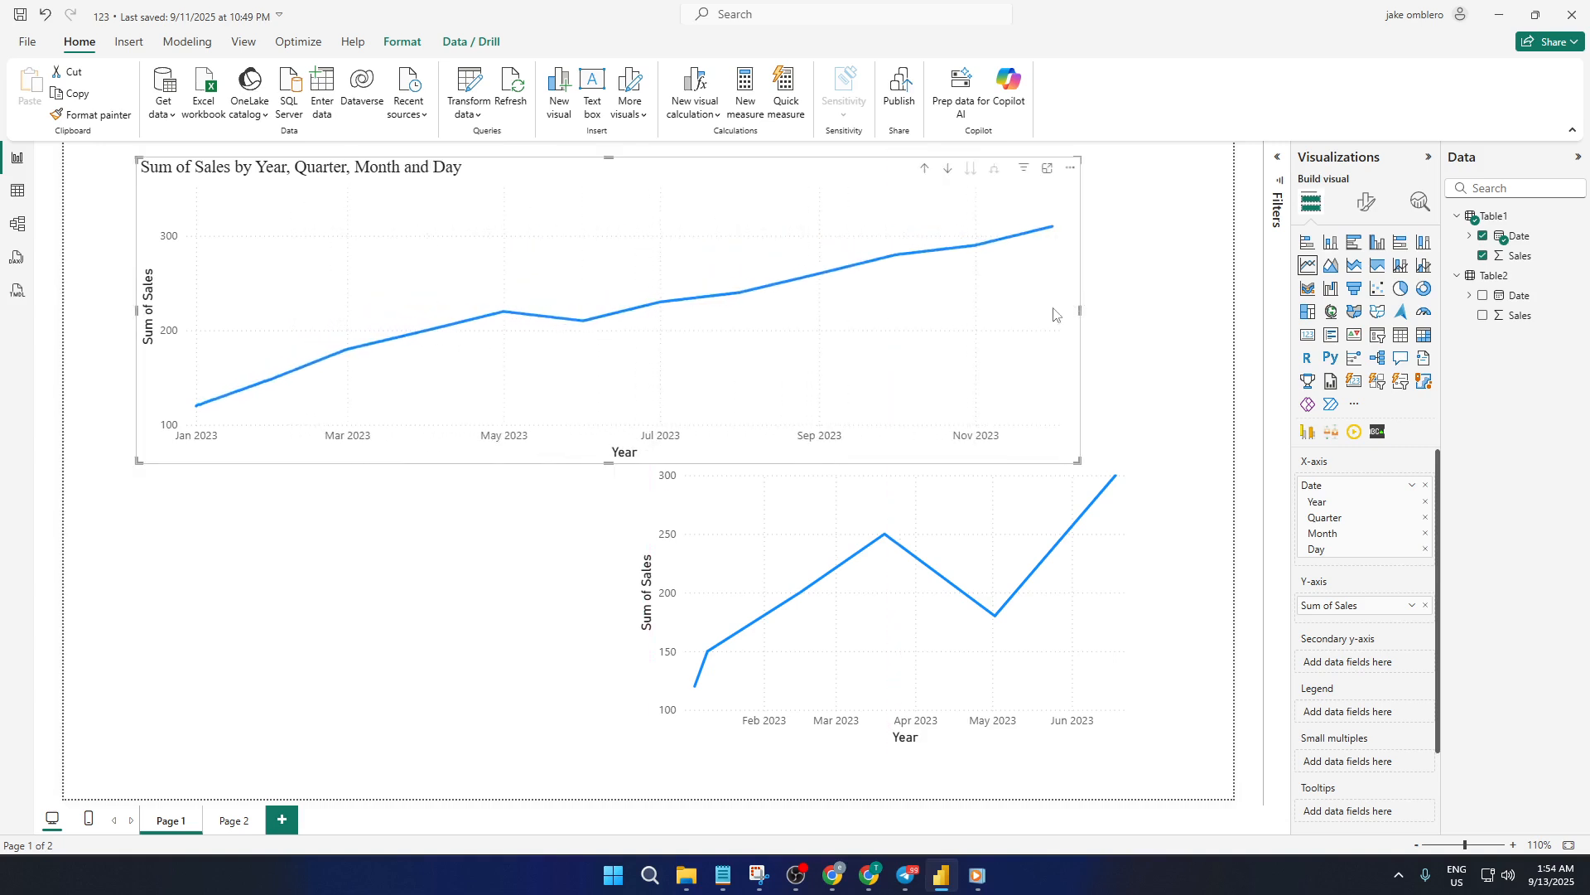
{"action": "left_click", "coordinate": [1040, 580]}
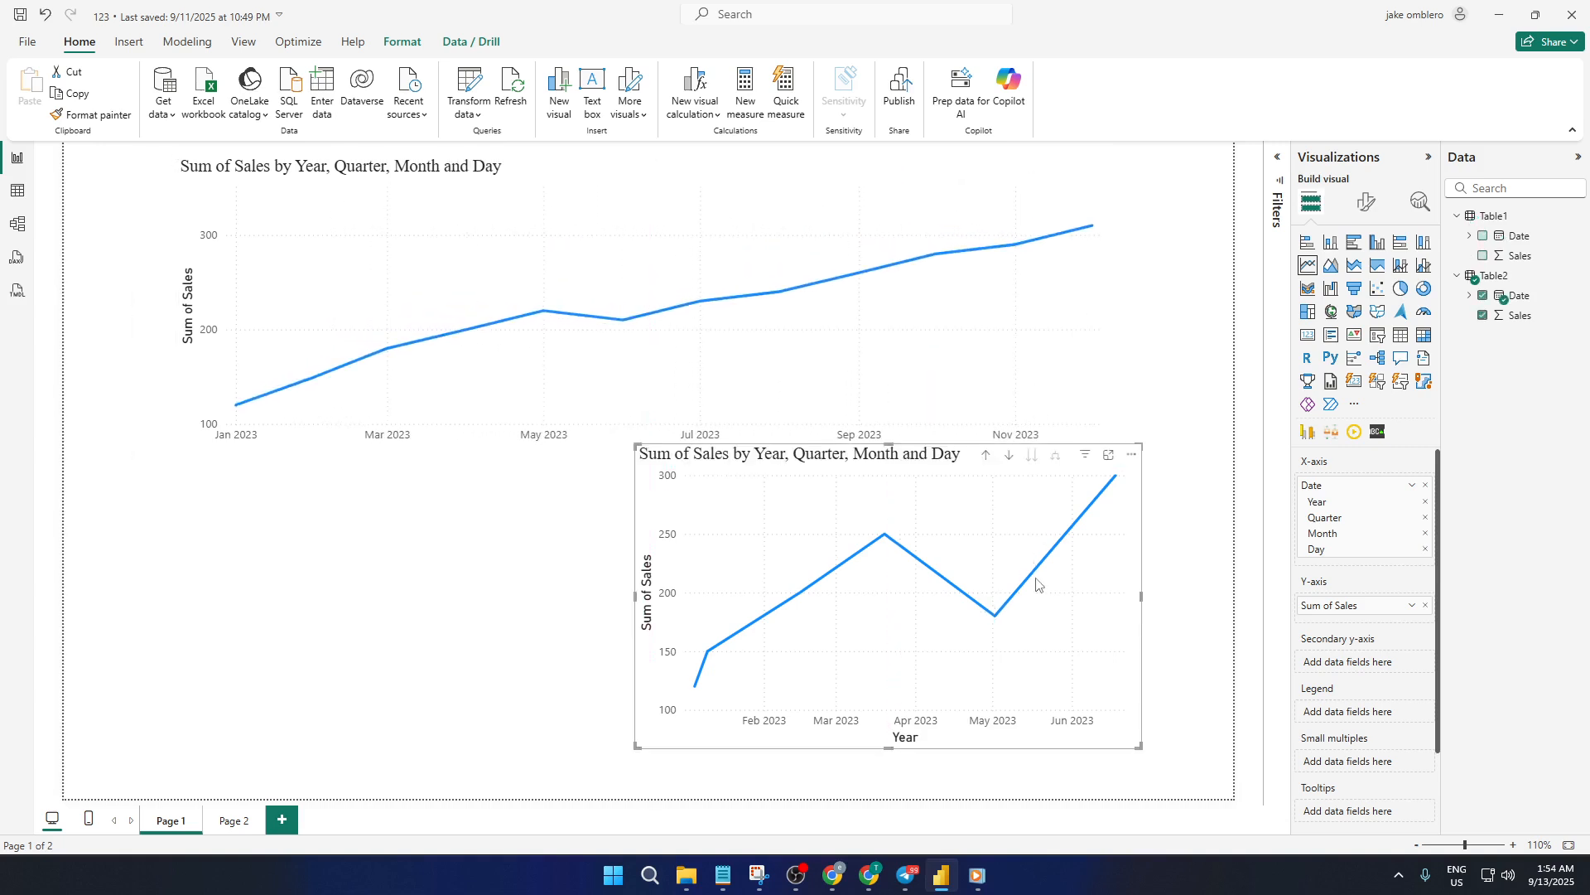
{"action": "left_click_drag", "start_coordinate": [1093, 617], "coordinate": [636, 705]}
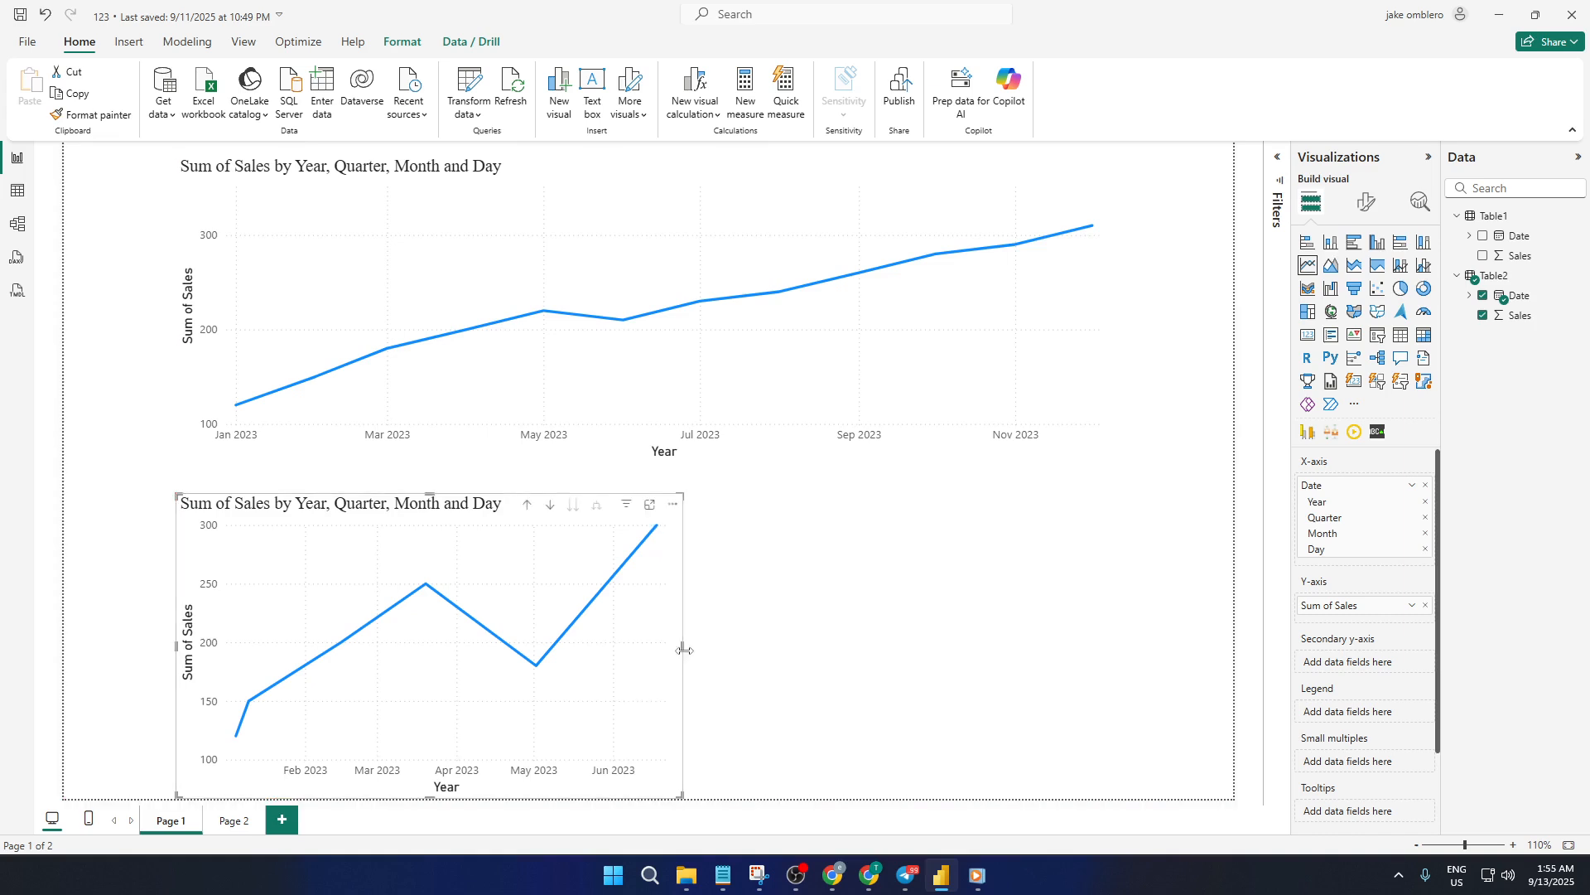
{"action": "left_click_drag", "start_coordinate": [683, 647], "coordinate": [1121, 643]}
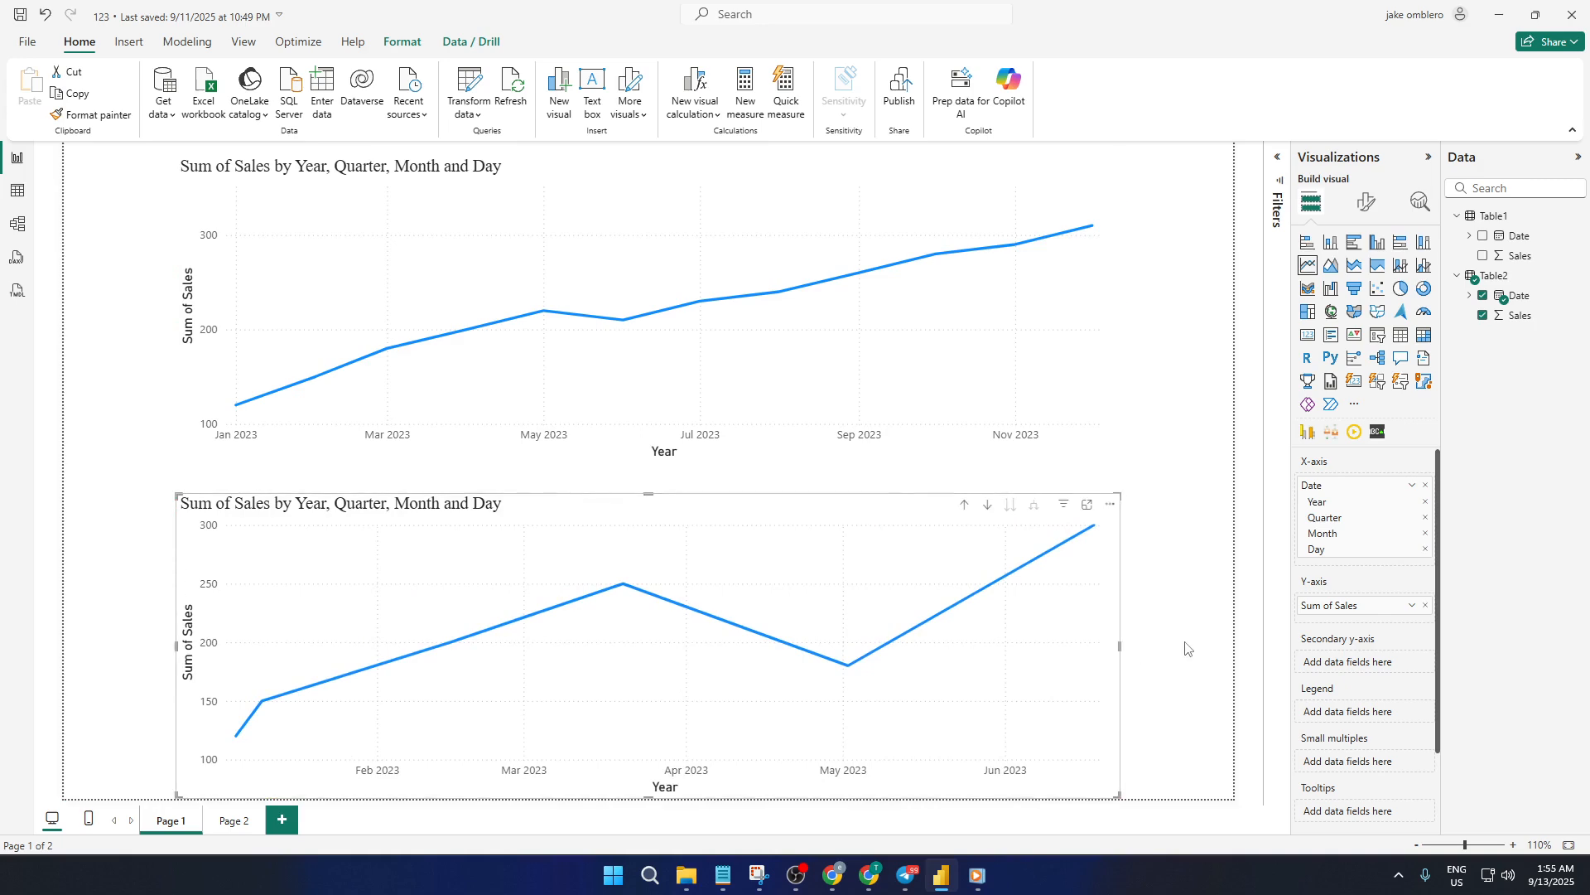
Turn on the analytics forecast for the Table1 line chart.
{"action": "left_click", "coordinate": [1126, 300]}
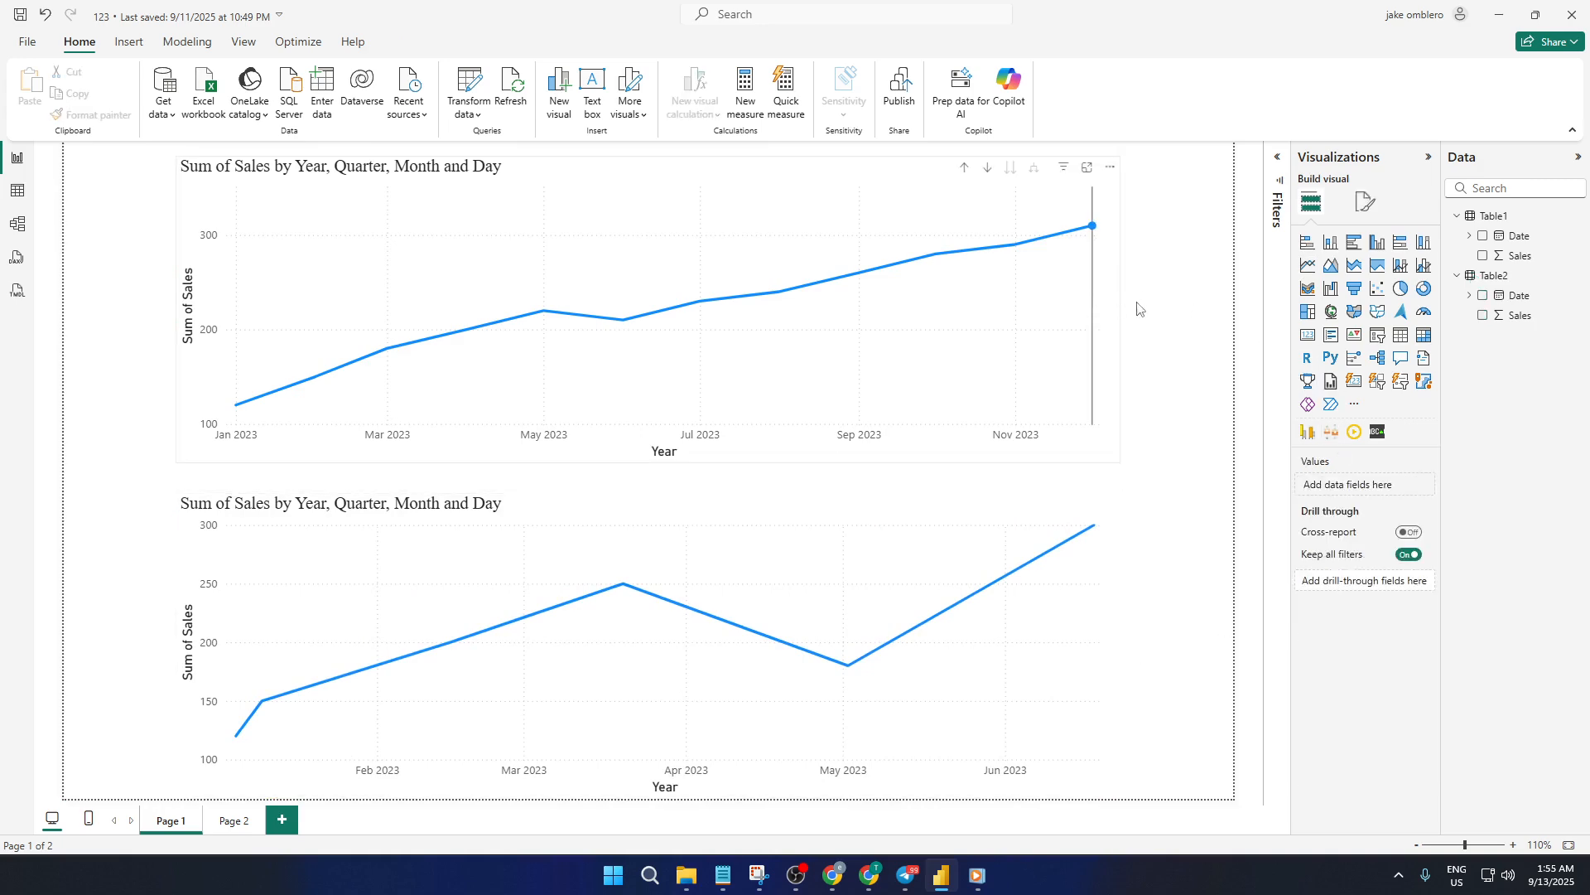
{"action": "left_click", "coordinate": [1108, 305]}
{"action": "left_click", "coordinate": [1366, 202]}
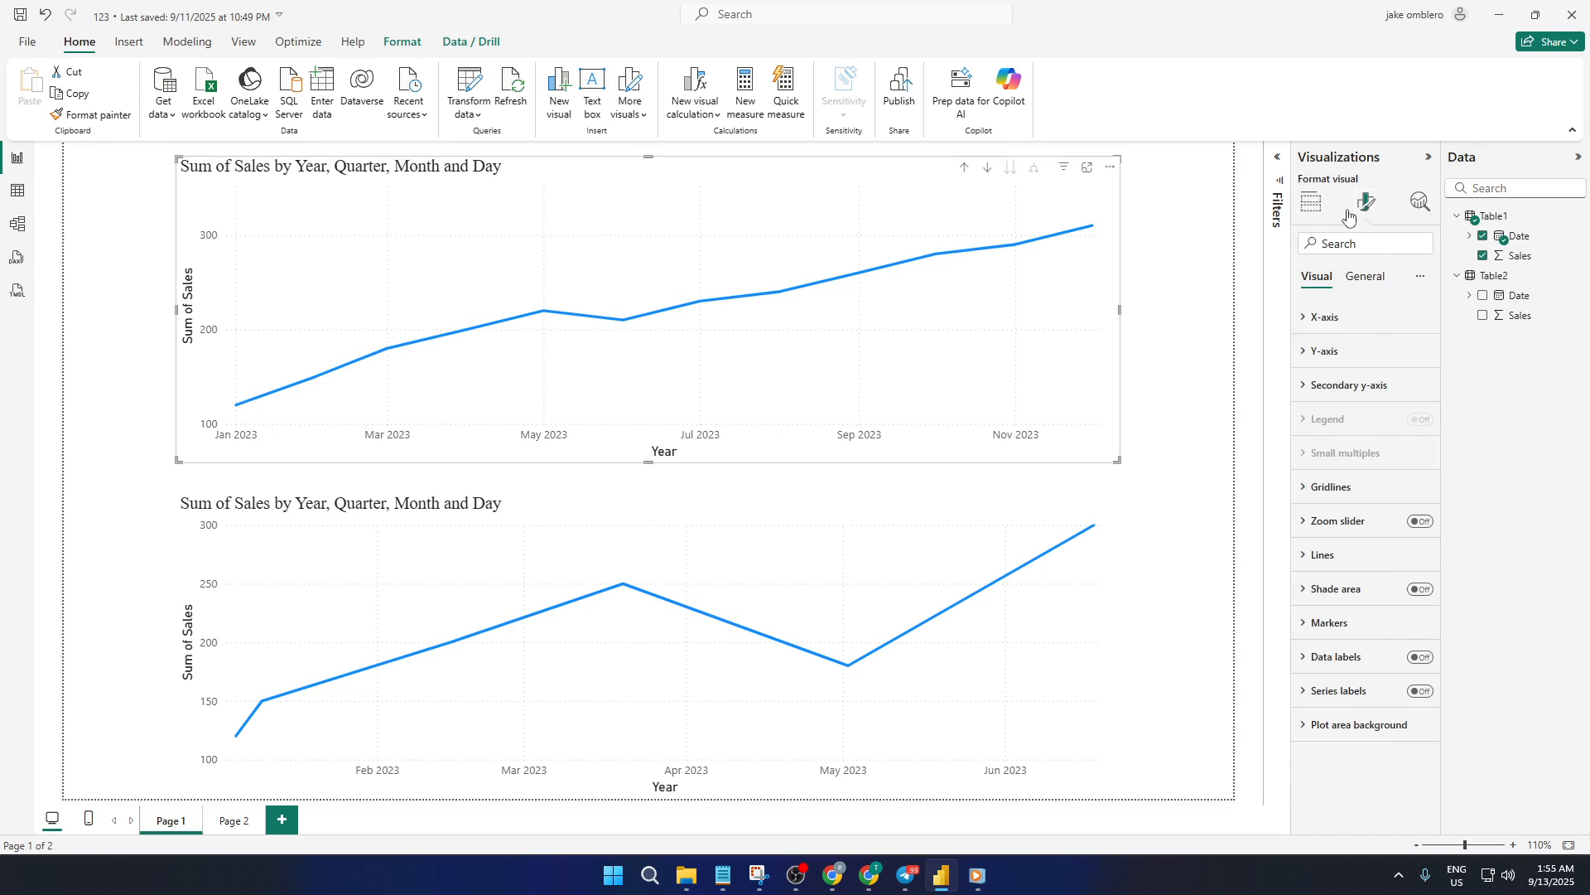
{"action": "left_click", "coordinate": [1421, 202]}
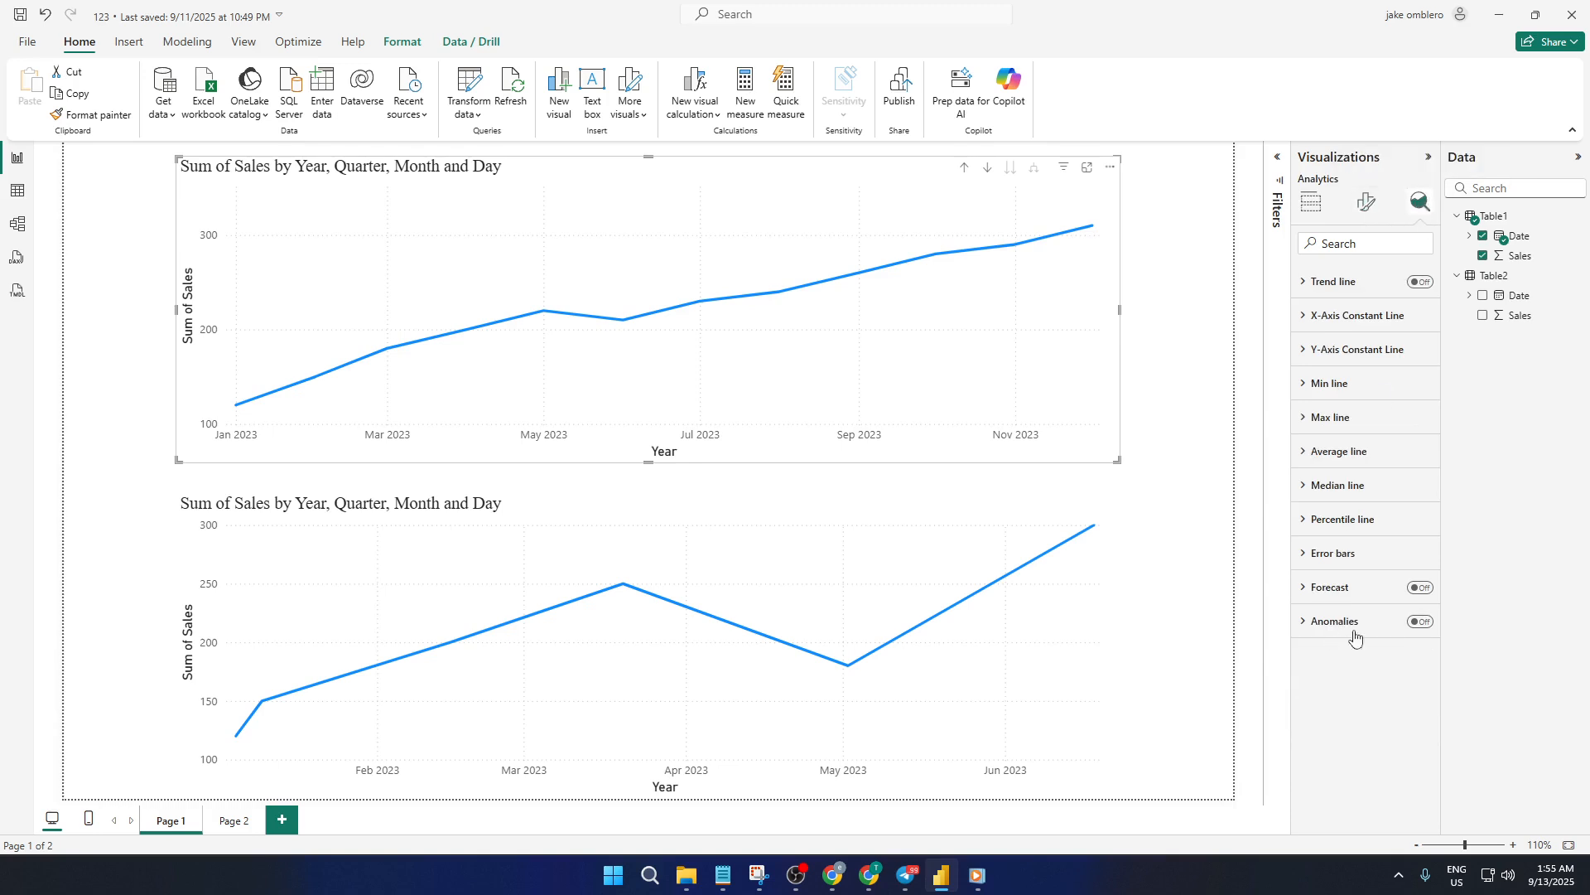
{"action": "left_click", "coordinate": [1419, 588]}
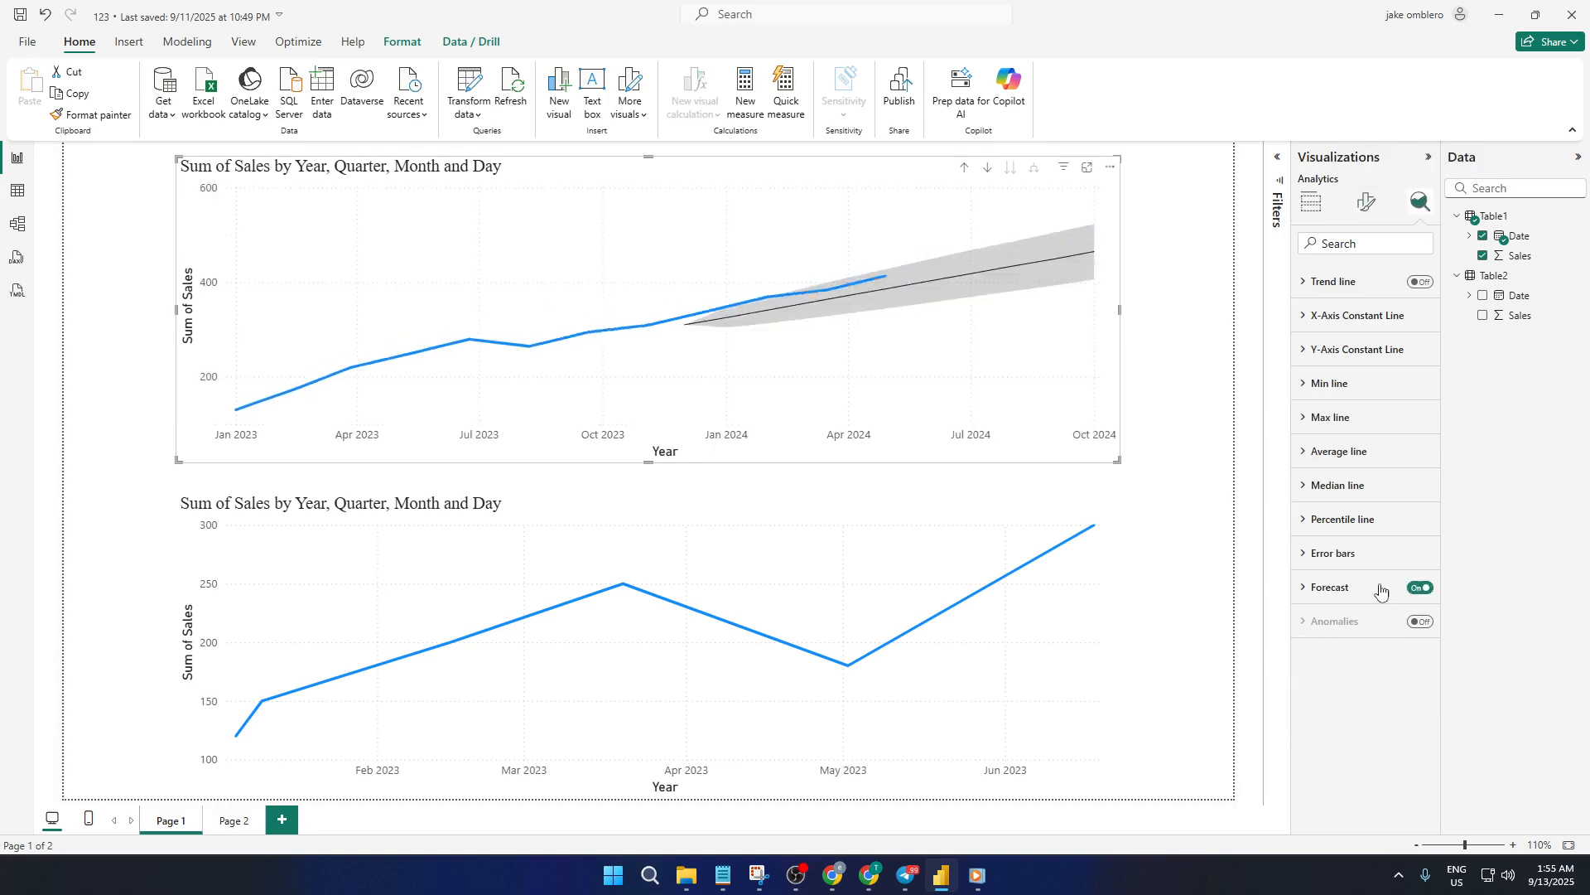
Set the Table1 chart's forecast length to 5 points and apply it.
{"action": "left_click", "coordinate": [1308, 590]}
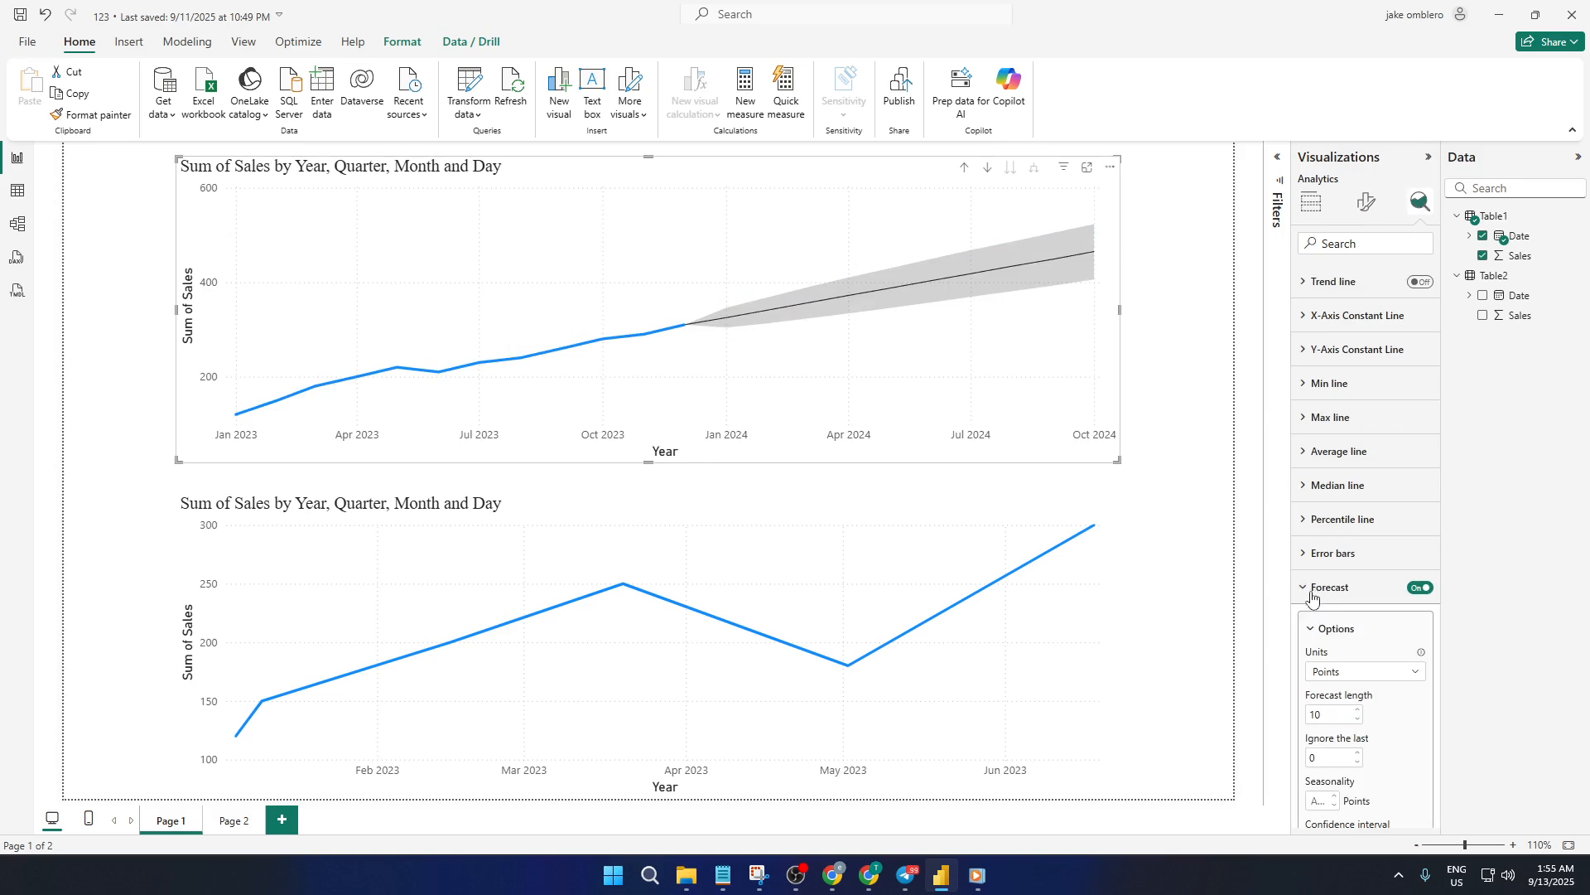
{"action": "left_click", "coordinate": [1356, 709]}
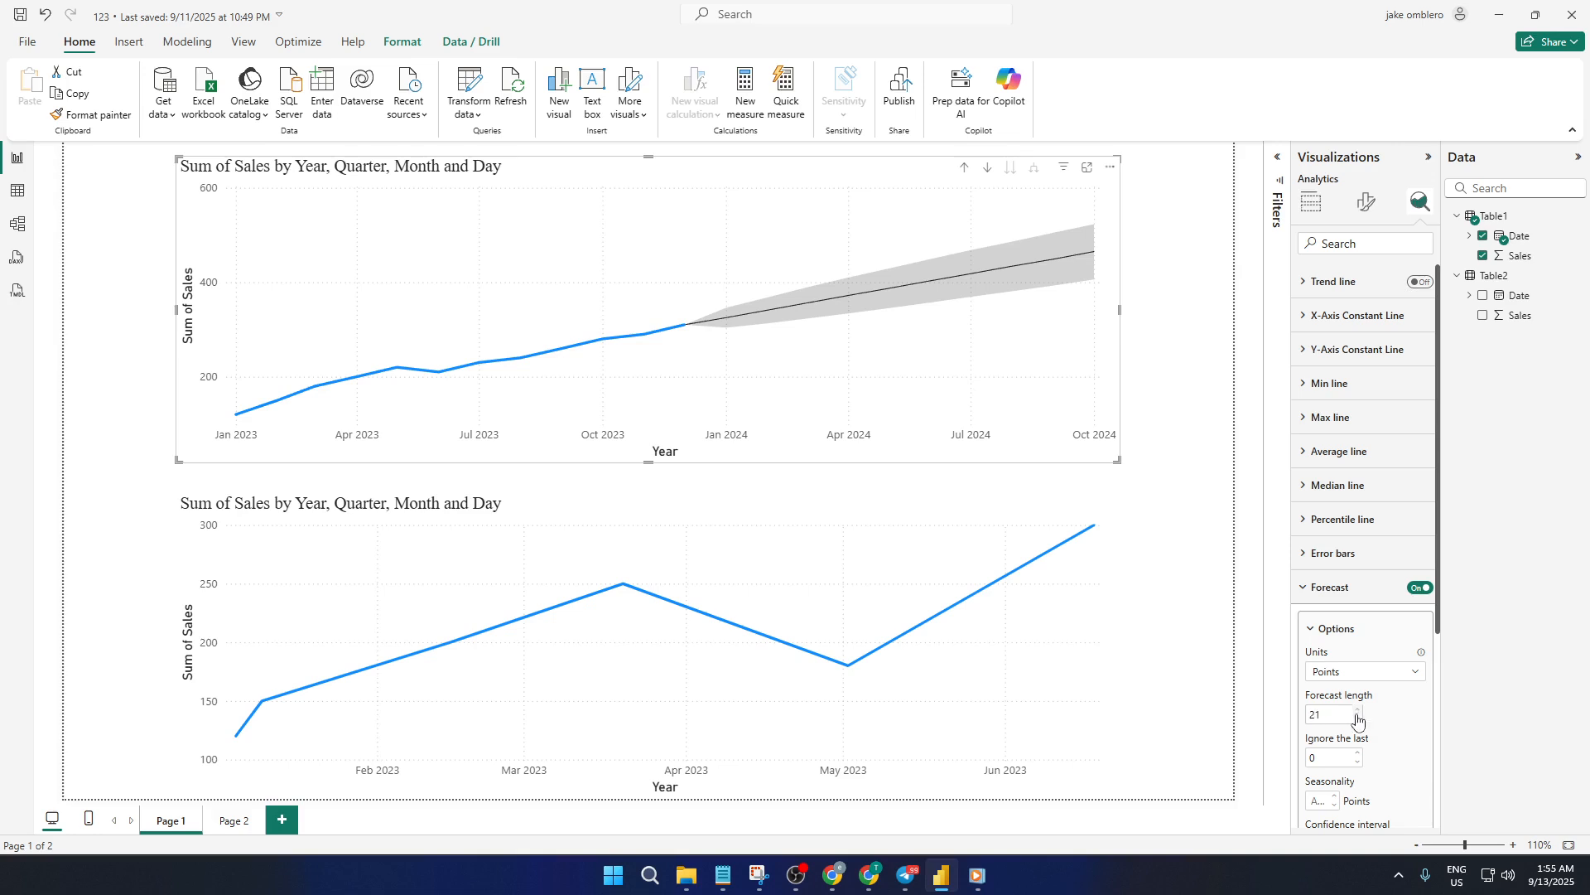
{"action": "left_click", "coordinate": [1356, 718]}
{"action": "left_click", "coordinate": [1030, 626]}
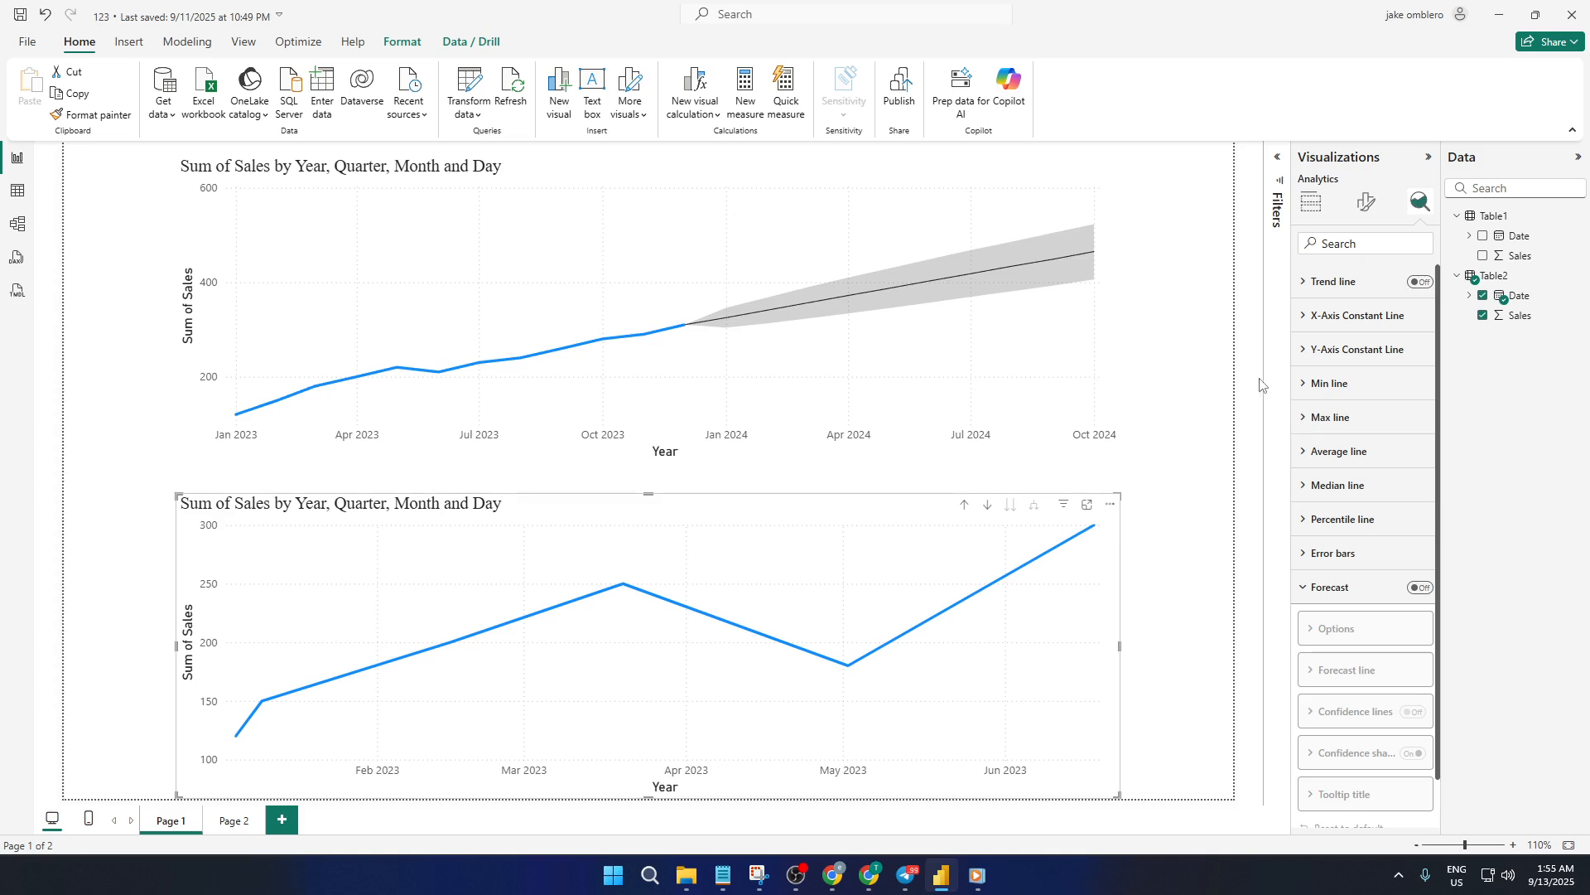
{"action": "left_click", "coordinate": [1091, 323]}
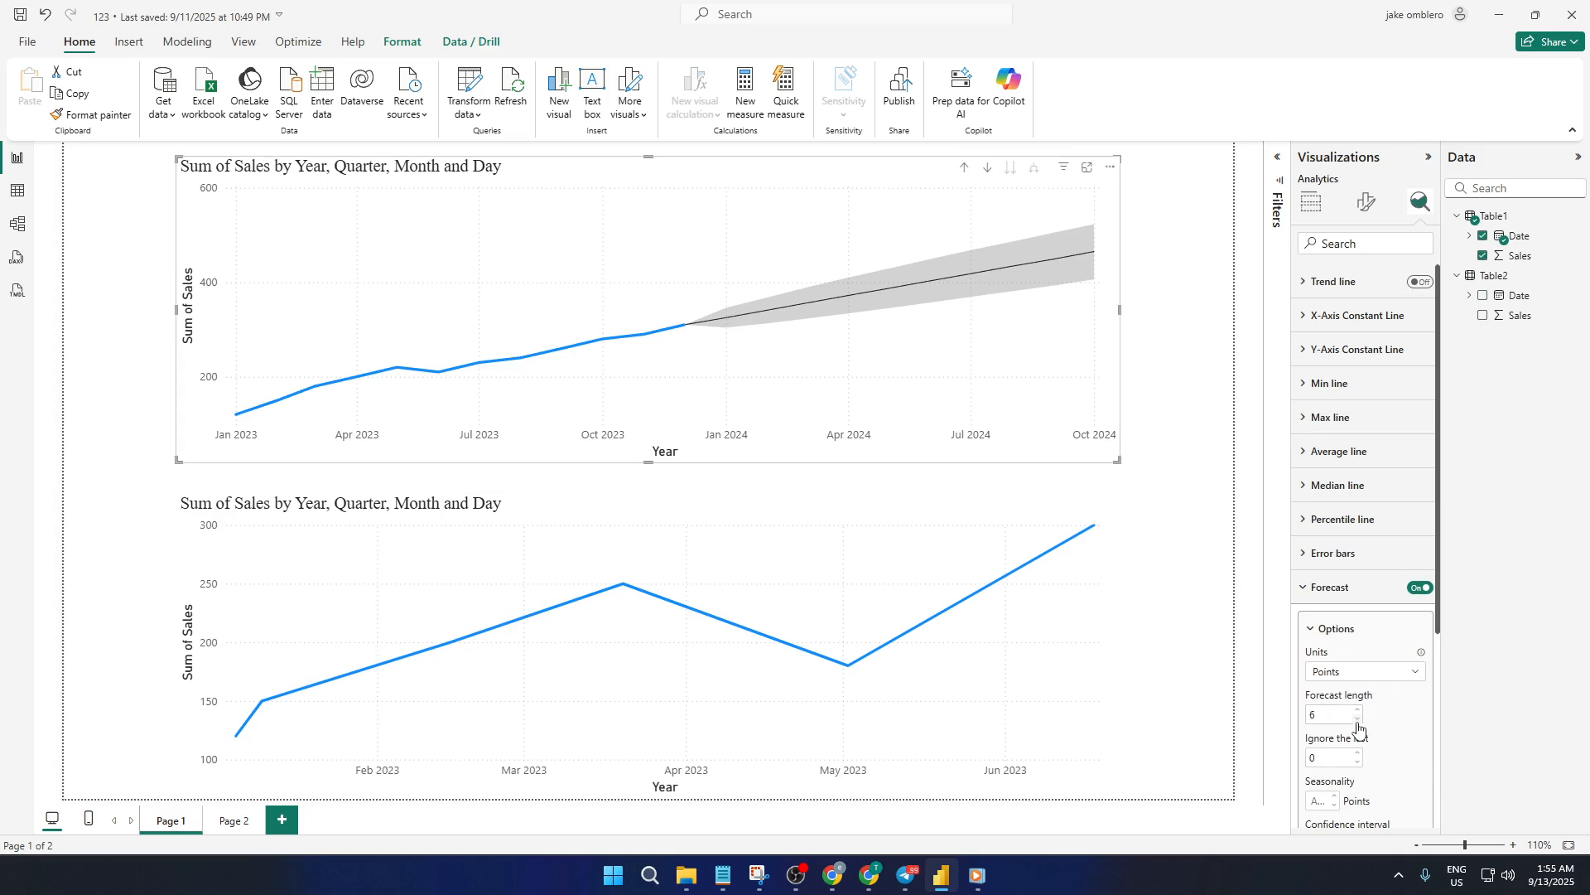
{"action": "left_click", "coordinate": [1358, 720]}
{"action": "scroll", "coordinate": [1421, 804], "scroll_direction": "down", "scroll_amount": 3}
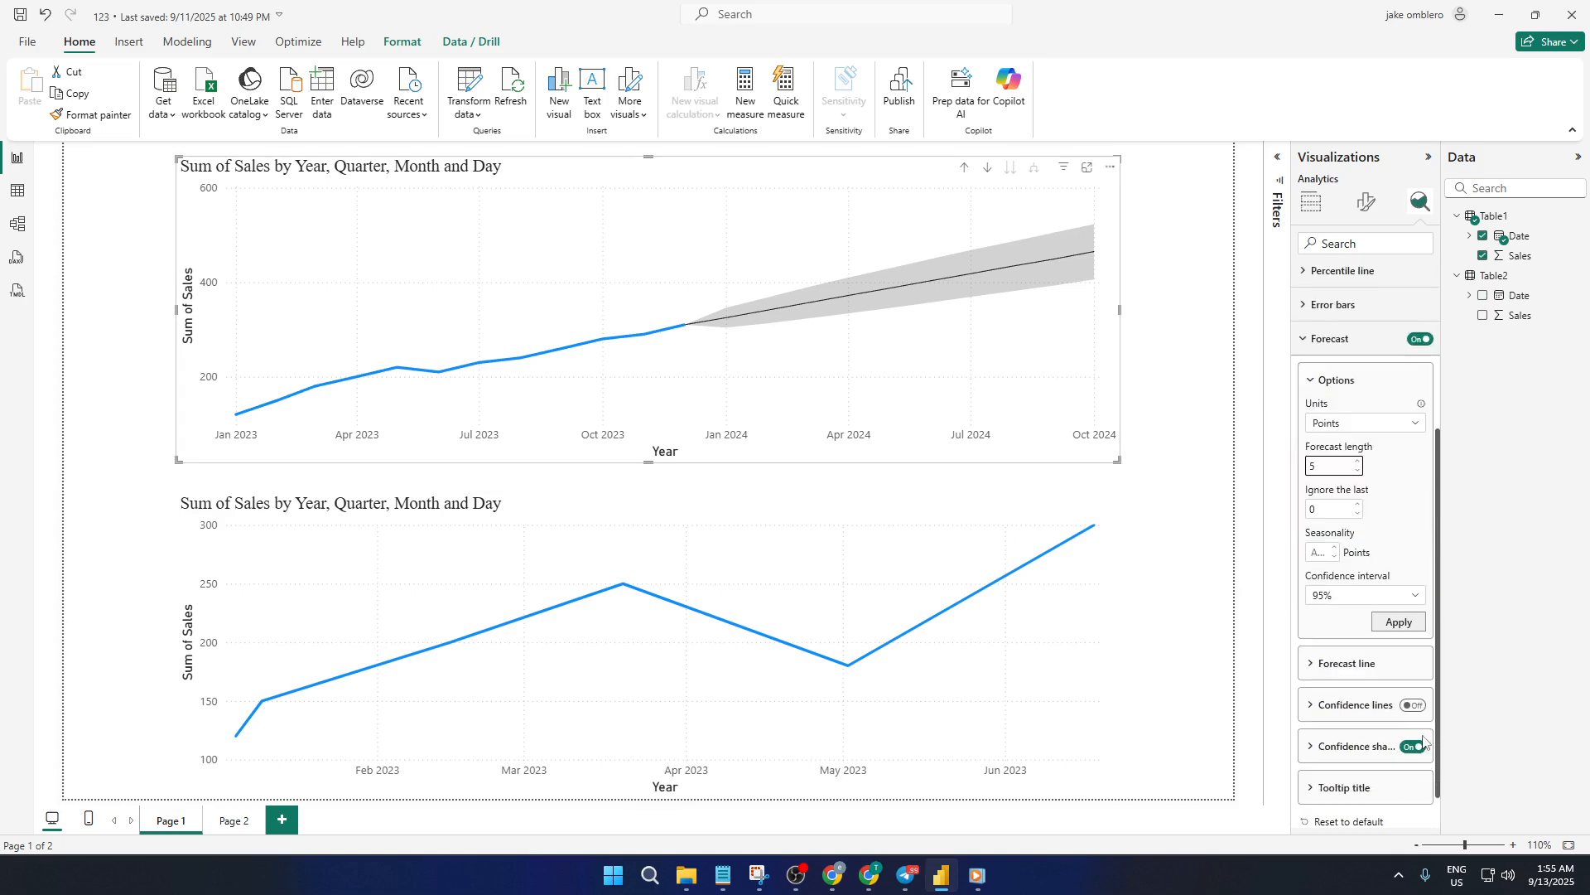
{"action": "left_click", "coordinate": [1400, 622]}
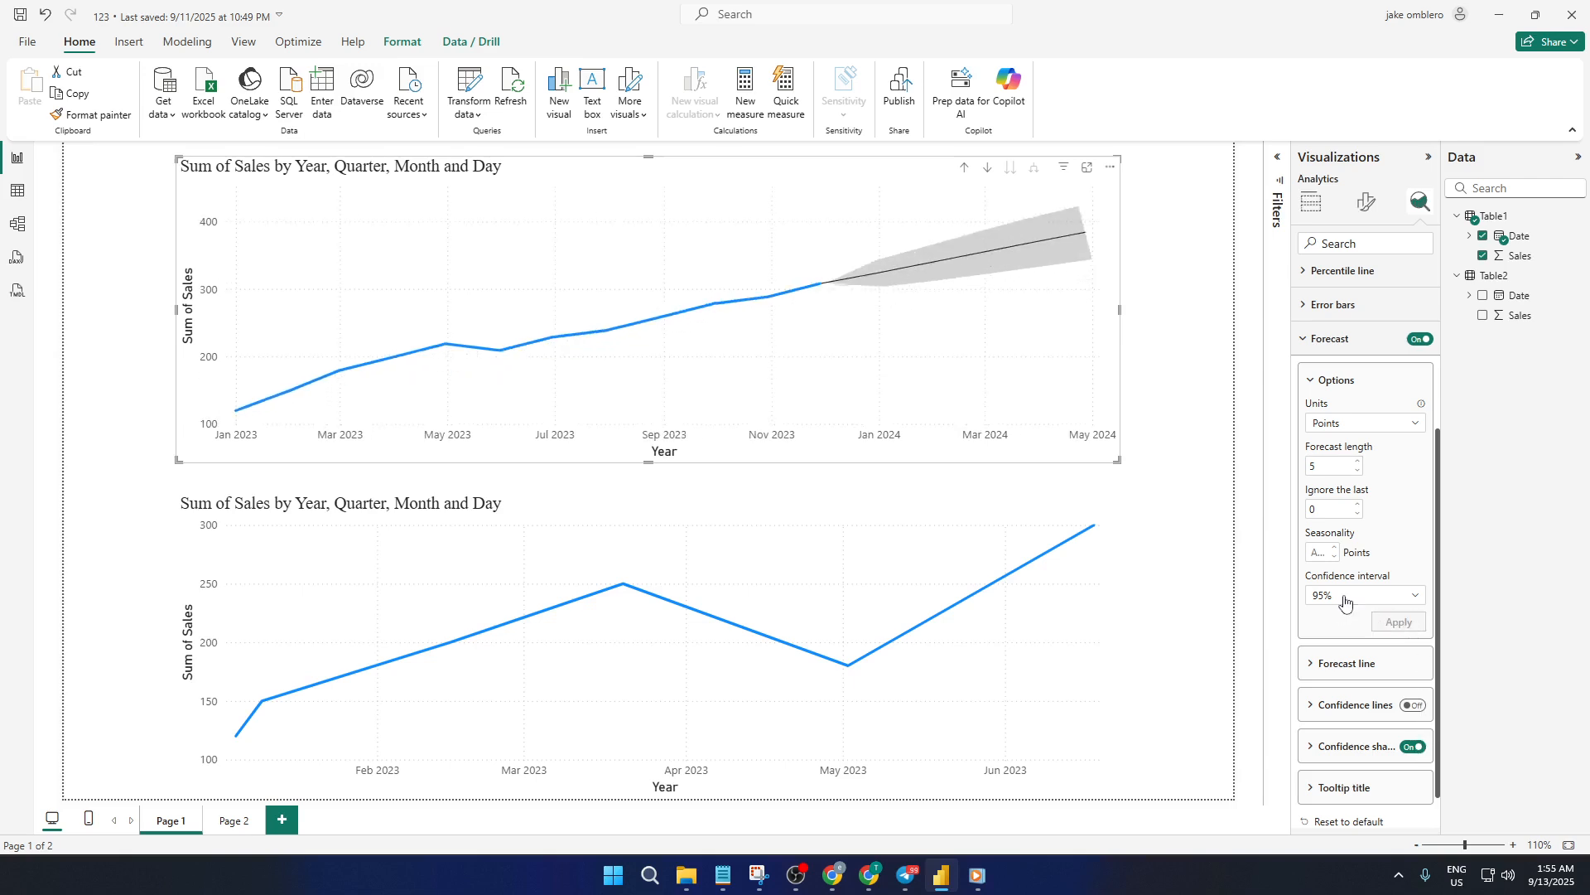
Turn on the forecast for the Table2 line chart and apply a forecast length of 5 points.
{"action": "left_click", "coordinate": [1057, 594]}
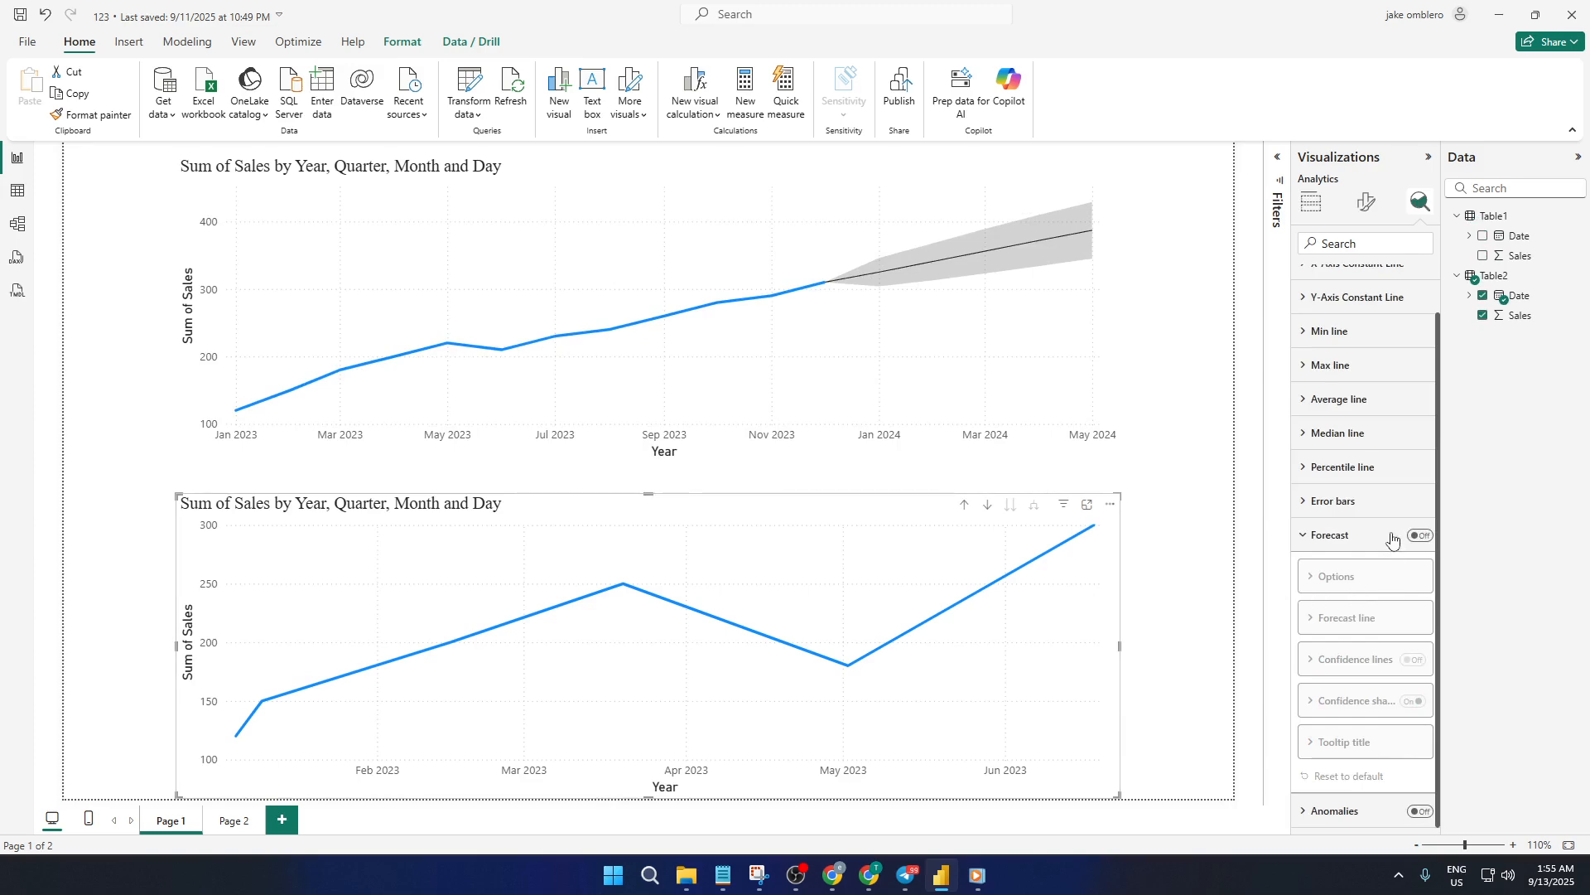
{"action": "left_click", "coordinate": [1419, 535]}
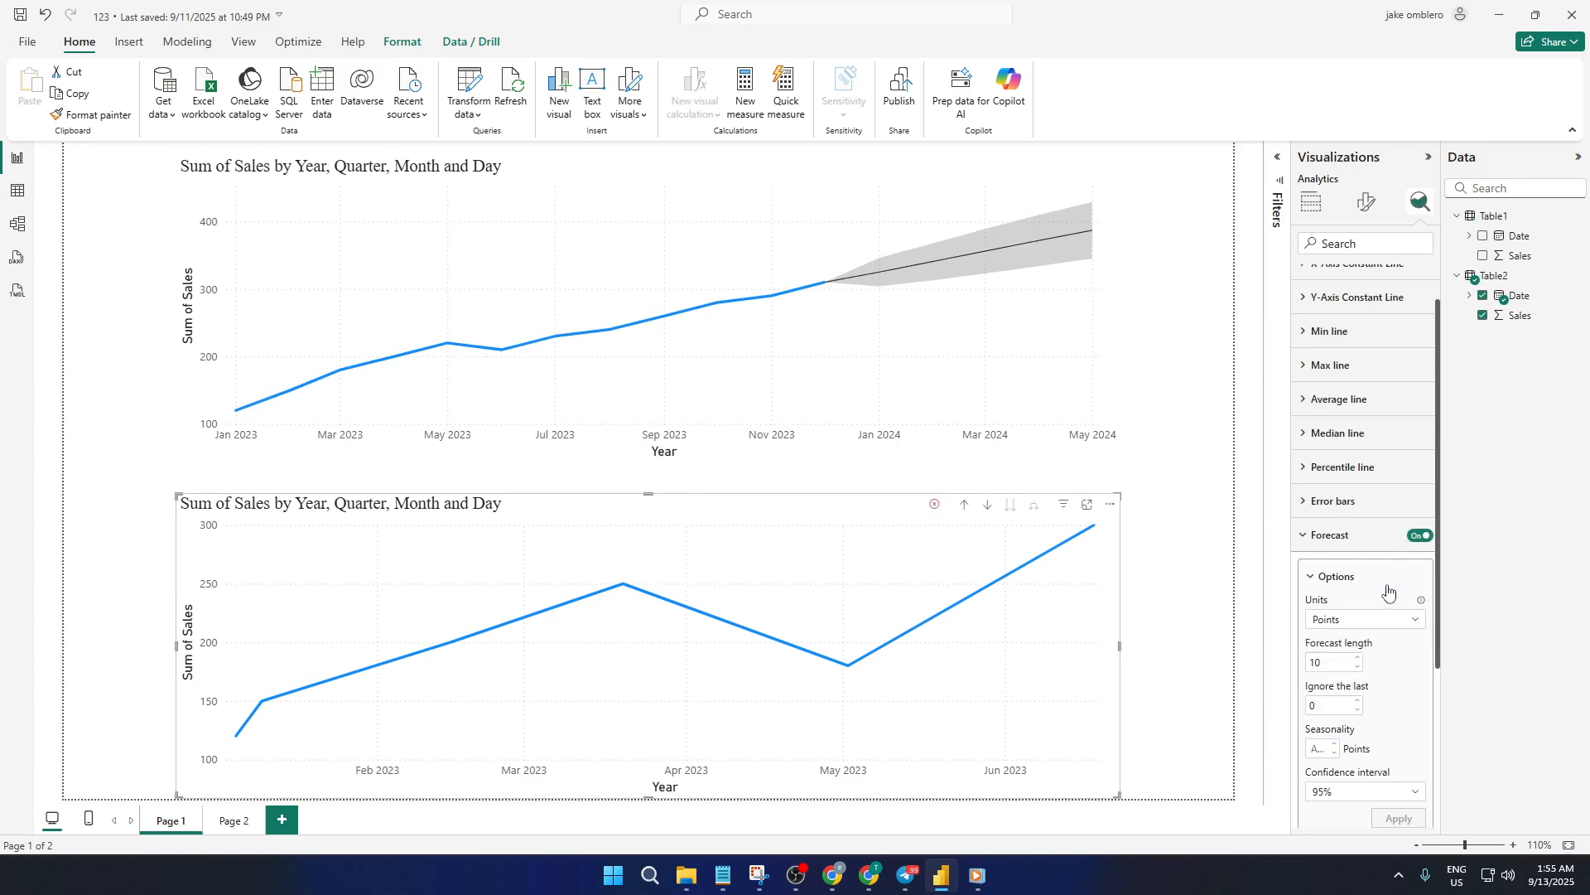
{"action": "left_click", "coordinate": [1359, 667]}
{"action": "scroll", "coordinate": [1423, 711], "scroll_direction": "down", "scroll_amount": 3}
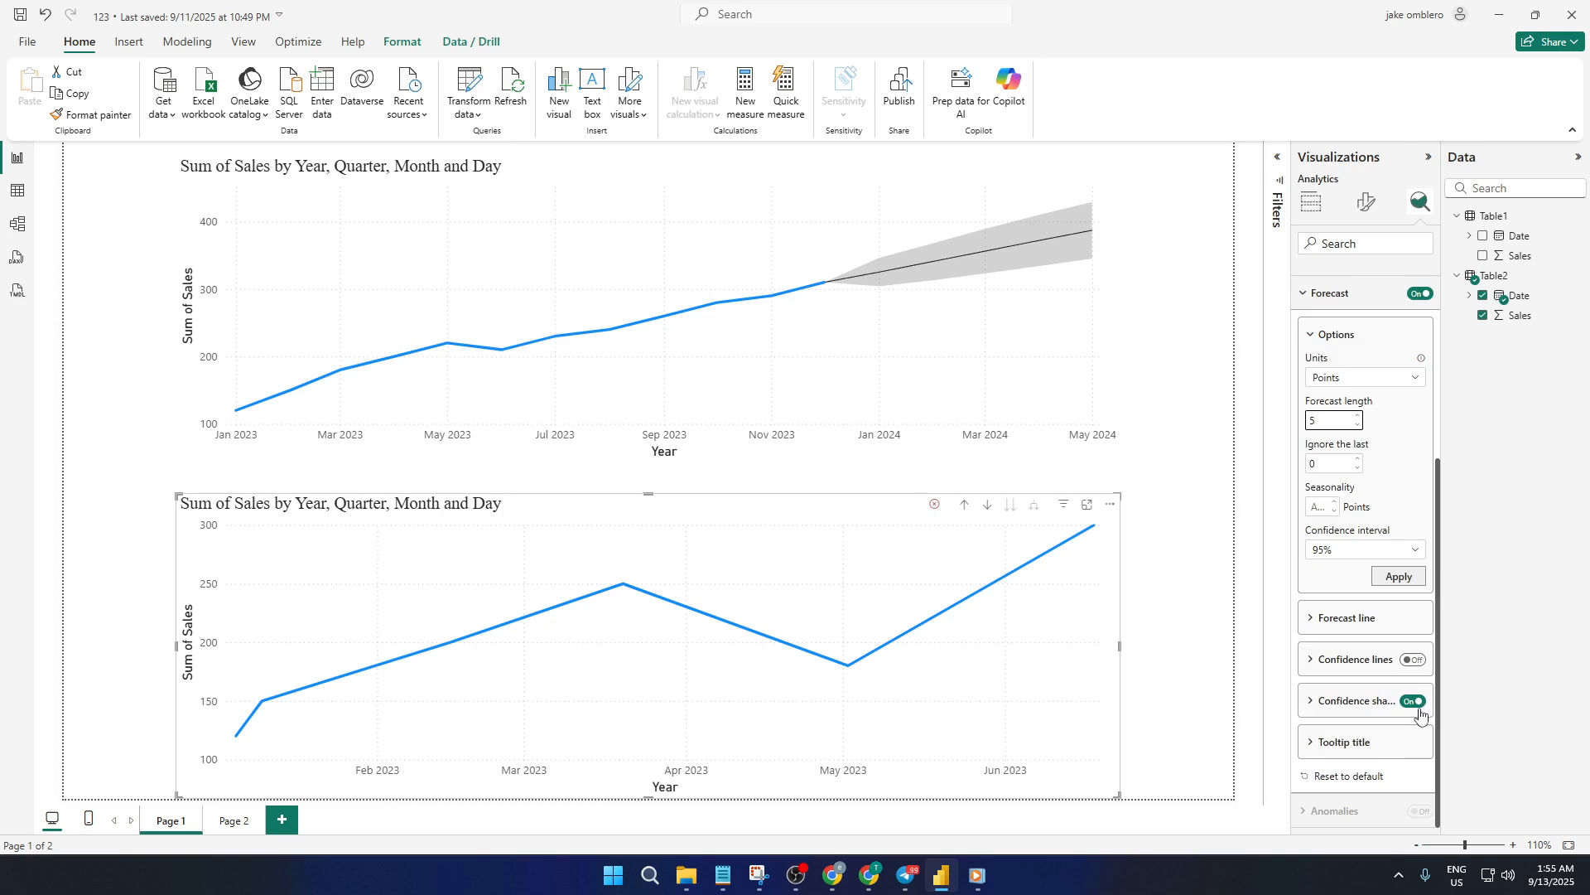
{"action": "left_click", "coordinate": [1397, 577]}
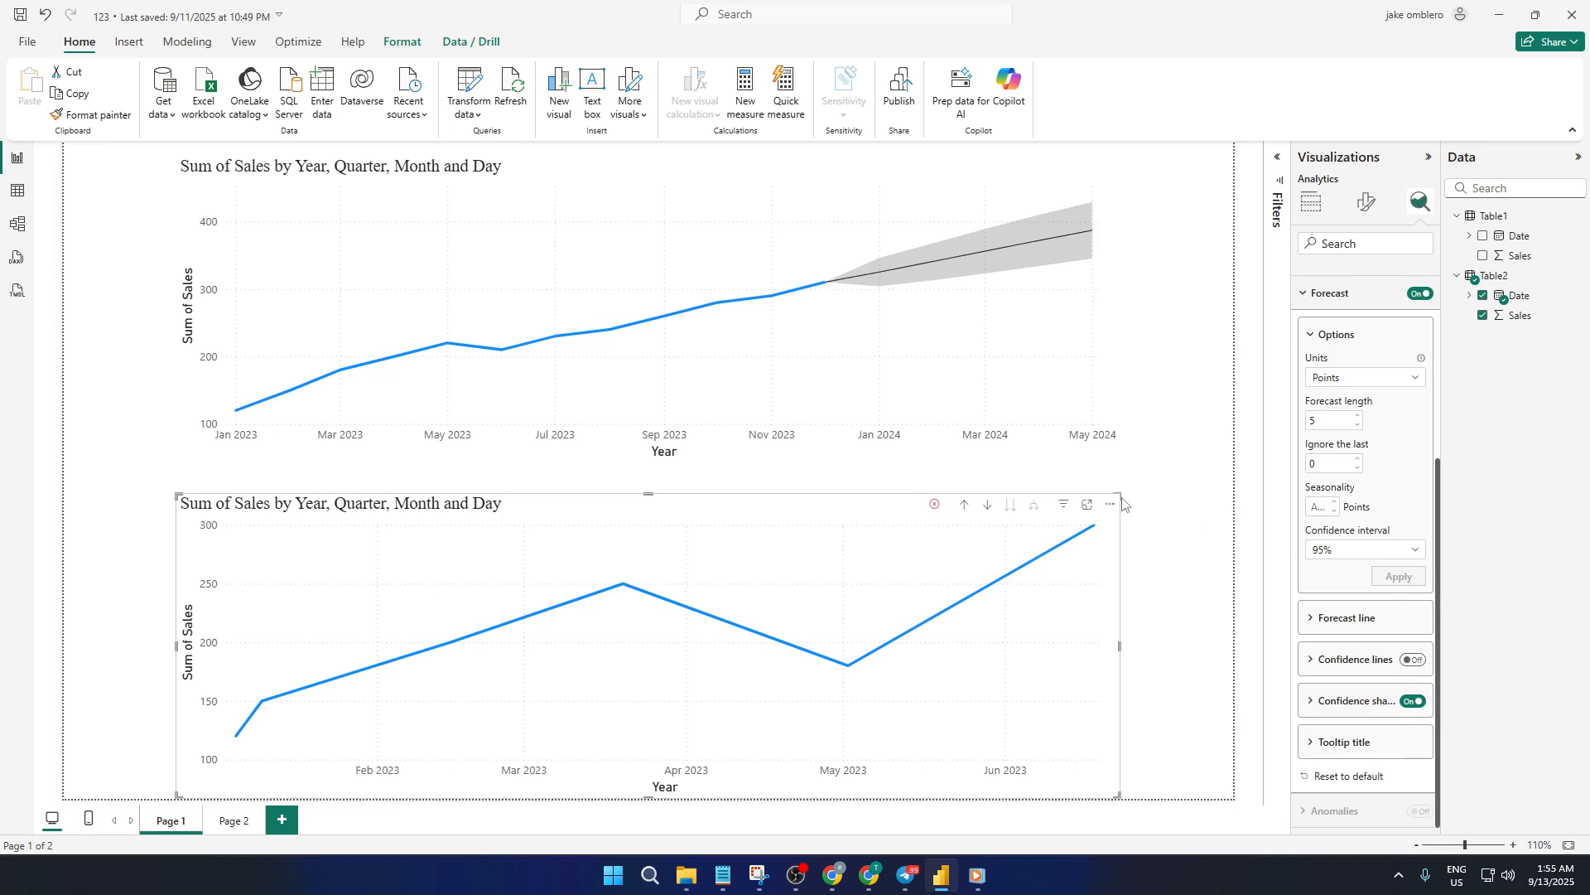